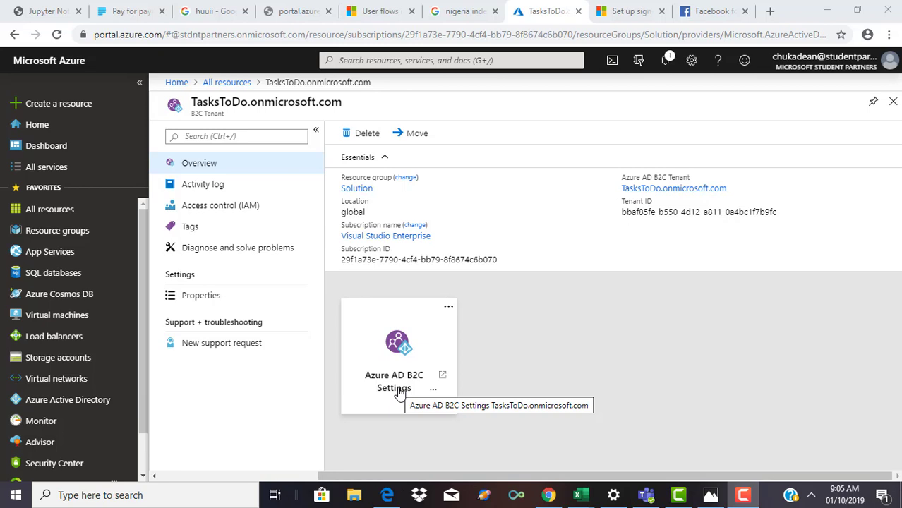
Step: Open the Azure AD B2C settings for the TasksToDo.onmicrosoft.com tenant
left_click(400, 394)
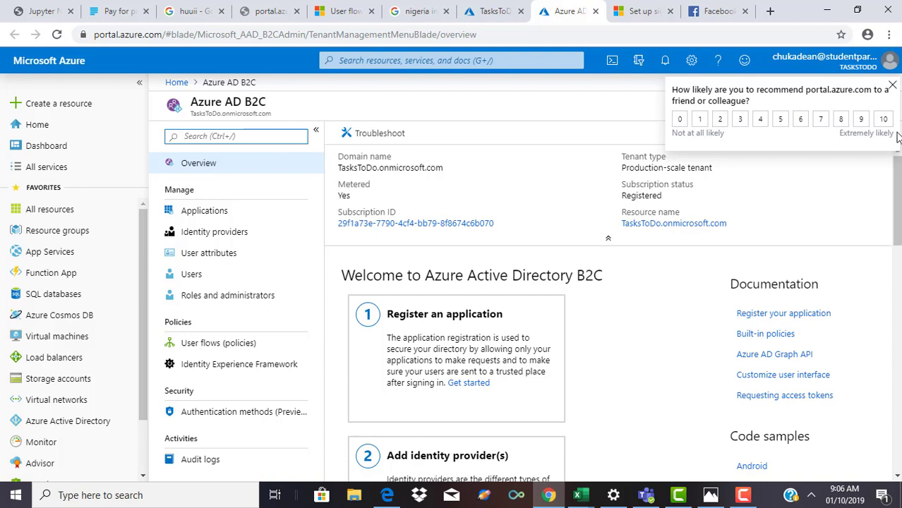
Step: Dismiss the survey and start configuring Facebook under the tenant's identity providers
left_click(891, 86)
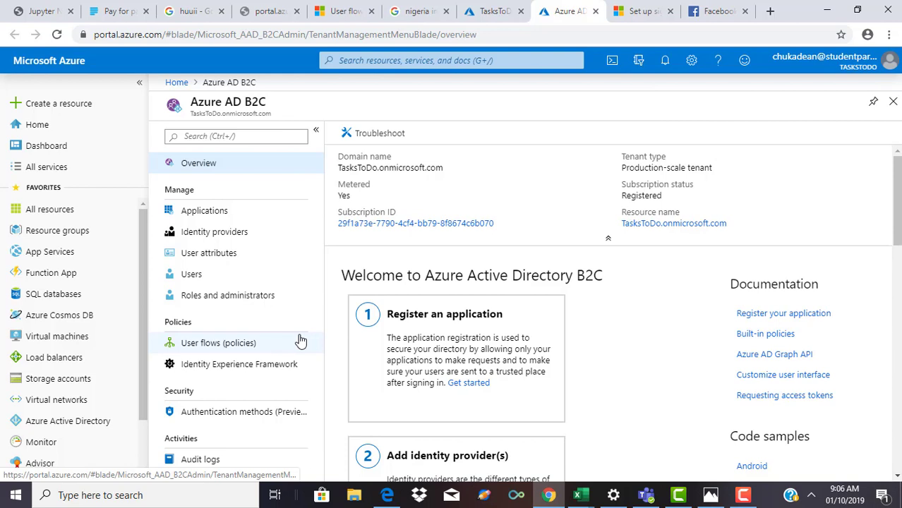
left_click(245, 235)
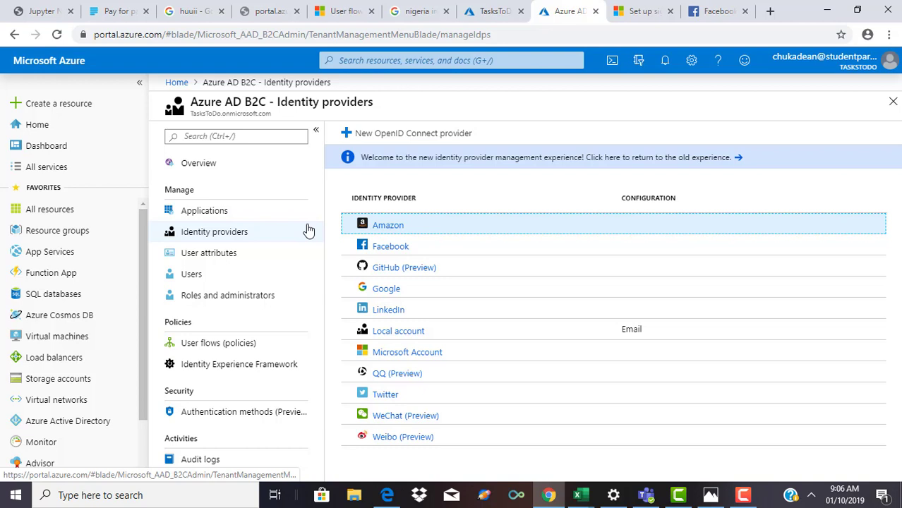
left_click(377, 251)
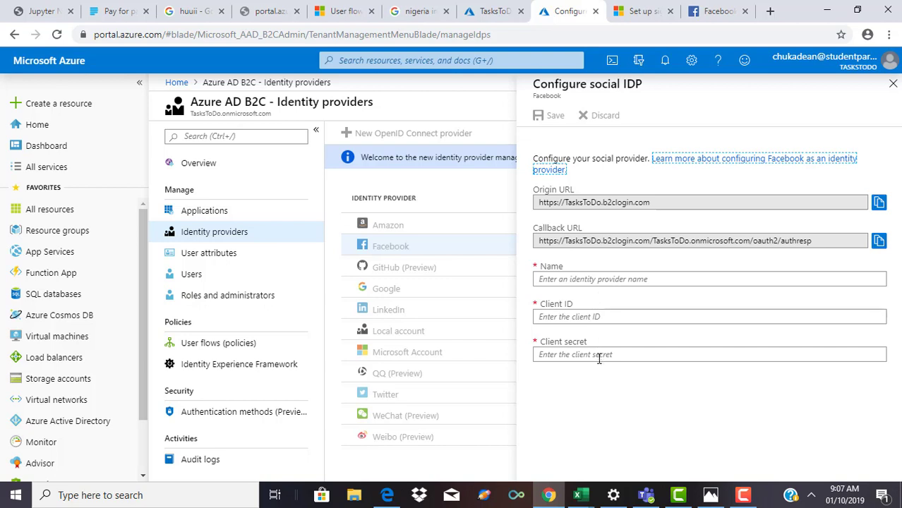
left_click(599, 359)
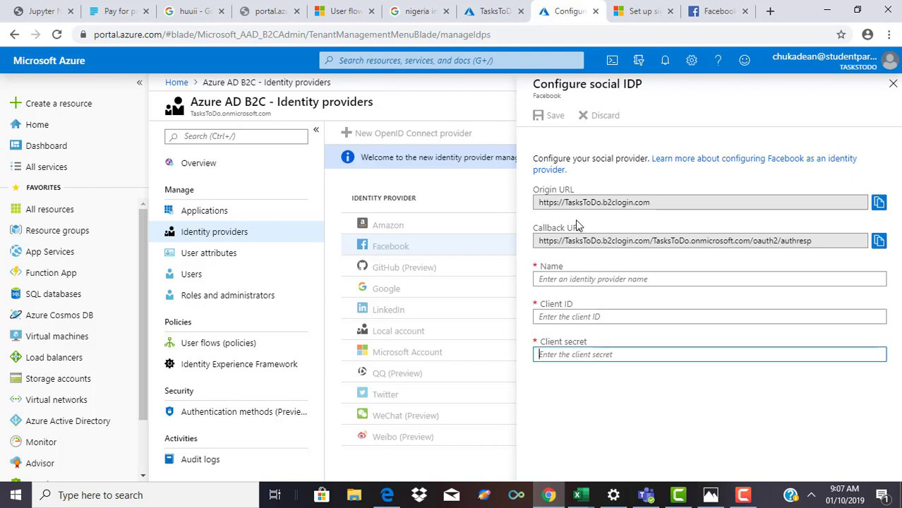
Step: On the Facebook for Developers site, begin registering a developer account
left_click(691, 12)
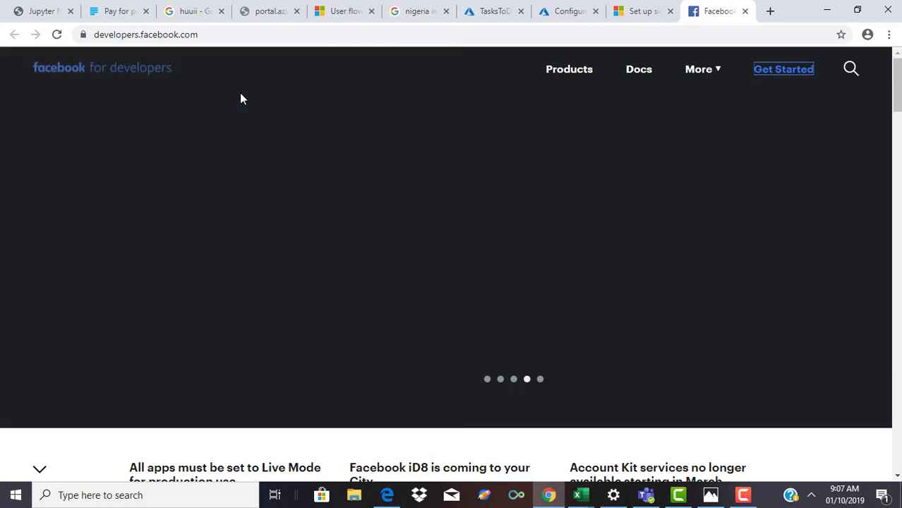
left_click(800, 75)
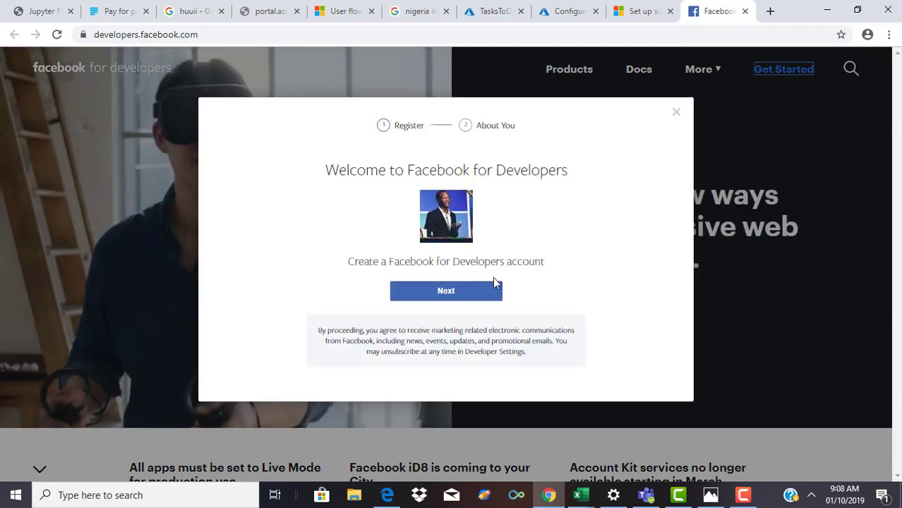
Step: Finish registration choosing the Developer role, and start creating the first app
left_click(466, 293)
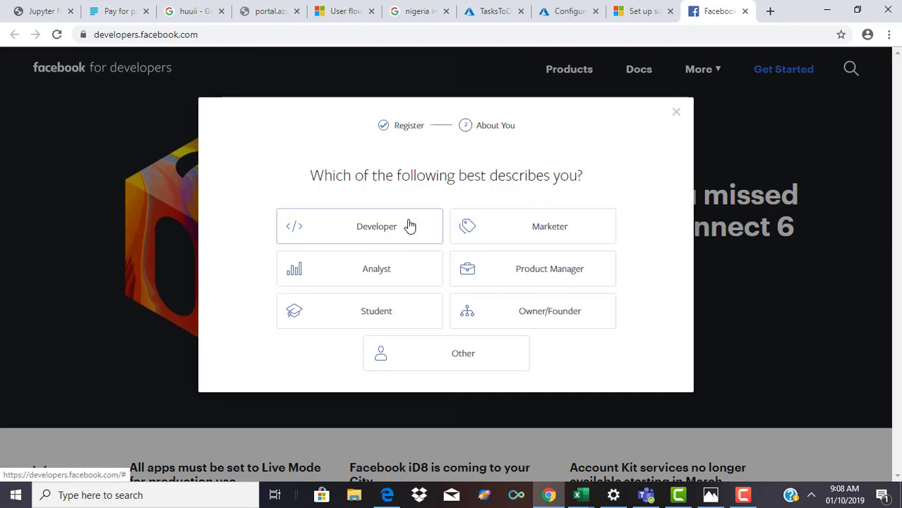
left_click(410, 226)
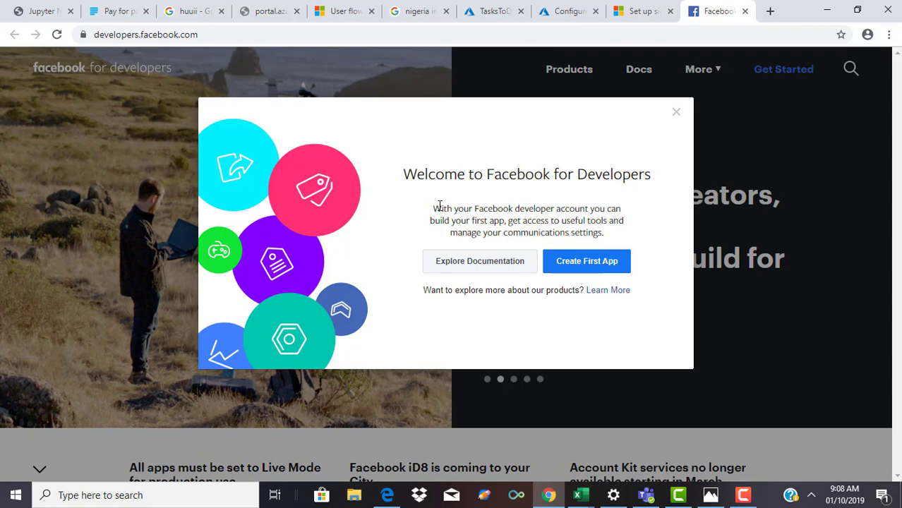
left_click(570, 269)
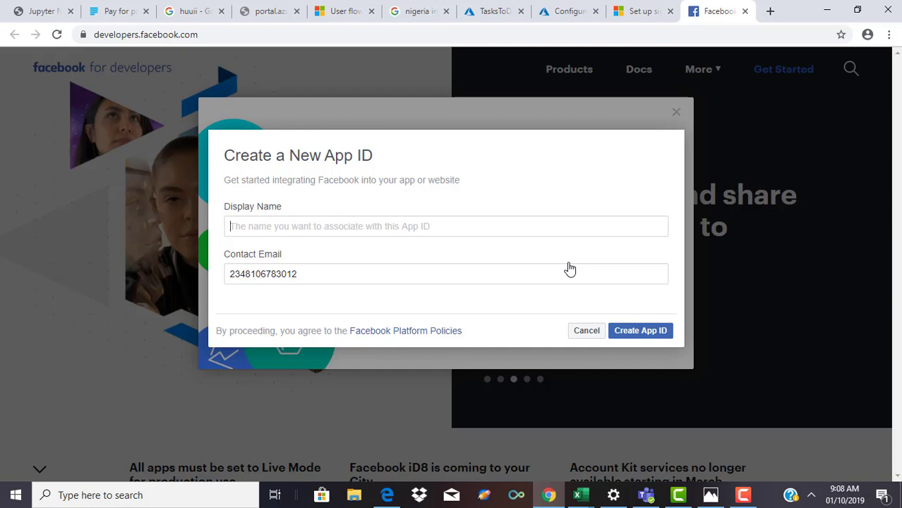
Step: Name the app TaskToDo, replace the contact e-mail with your own, and create the App ID
type("Ta")
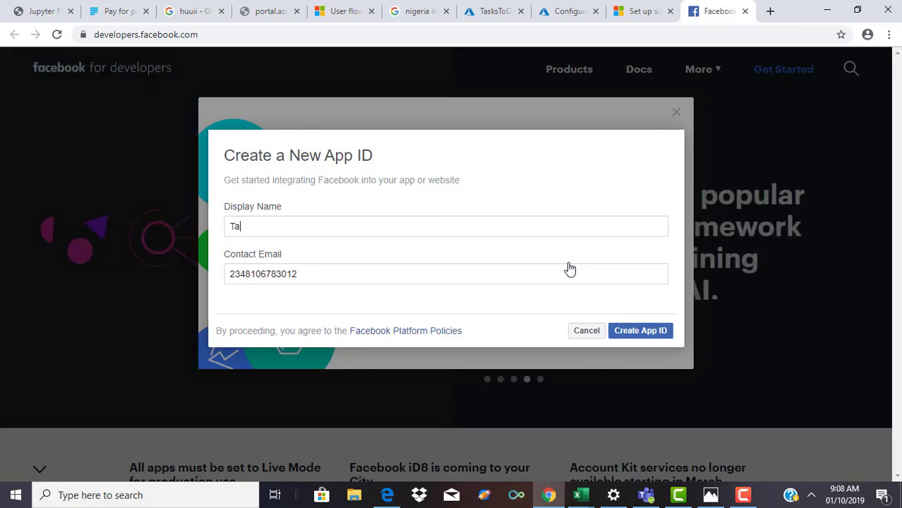
type("skToDo")
left_click(553, 278)
key("ctrl+a")
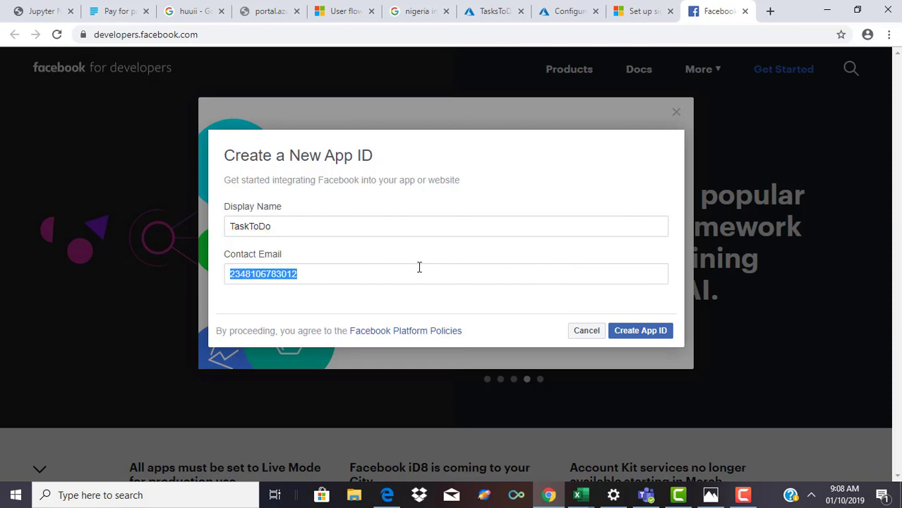
key("BackSpace")
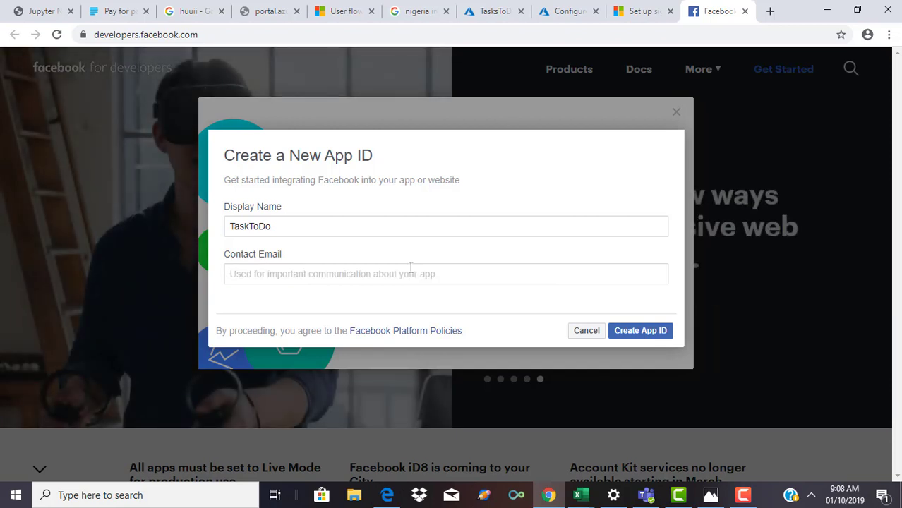
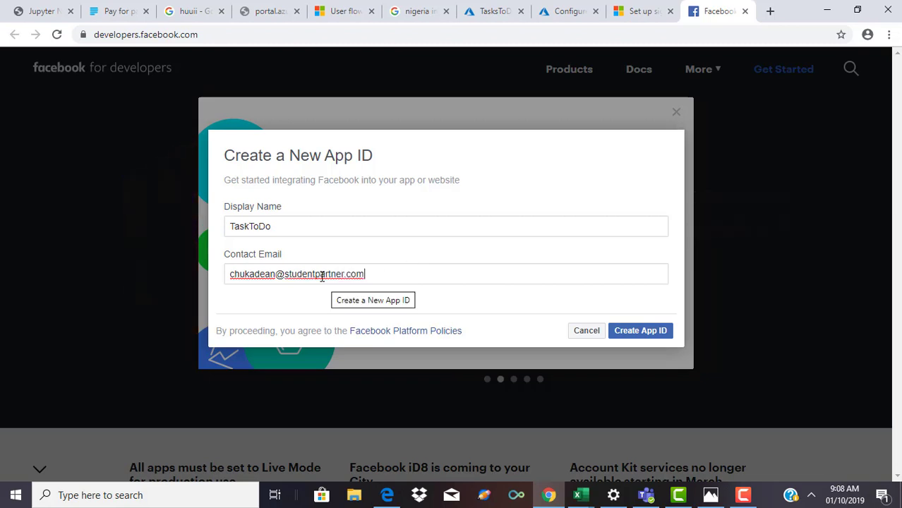
left_click(642, 335)
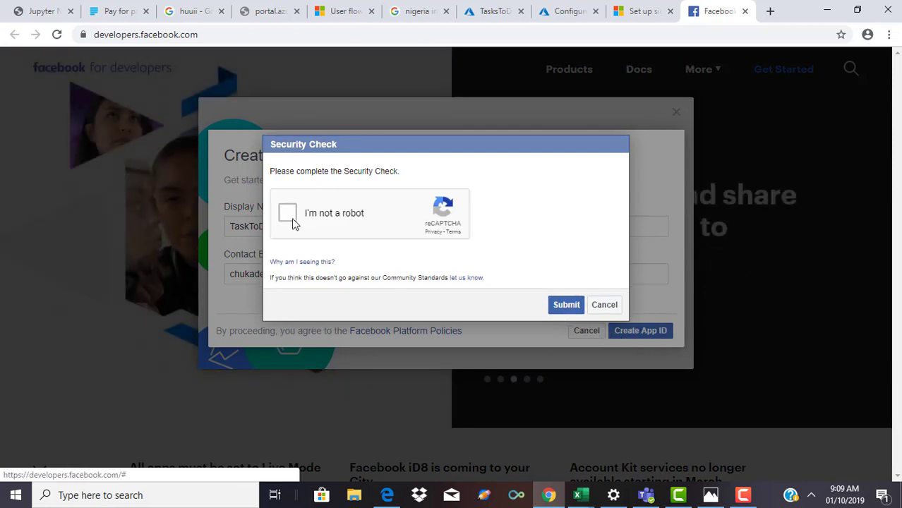
Step: Solve the reCAPTCHA traffic-light challenge and submit the security check
left_click(289, 220)
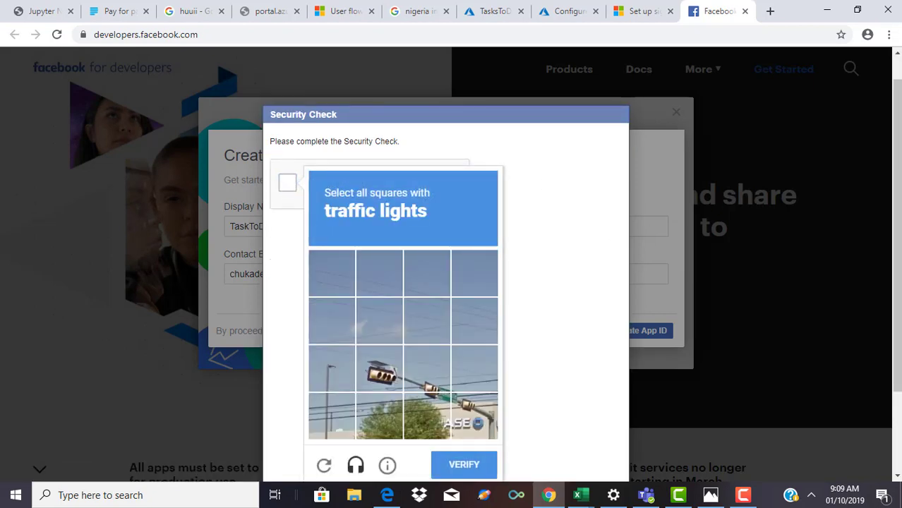
scroll(897, 247, "down", 1)
scroll(556, 276, "down", 1)
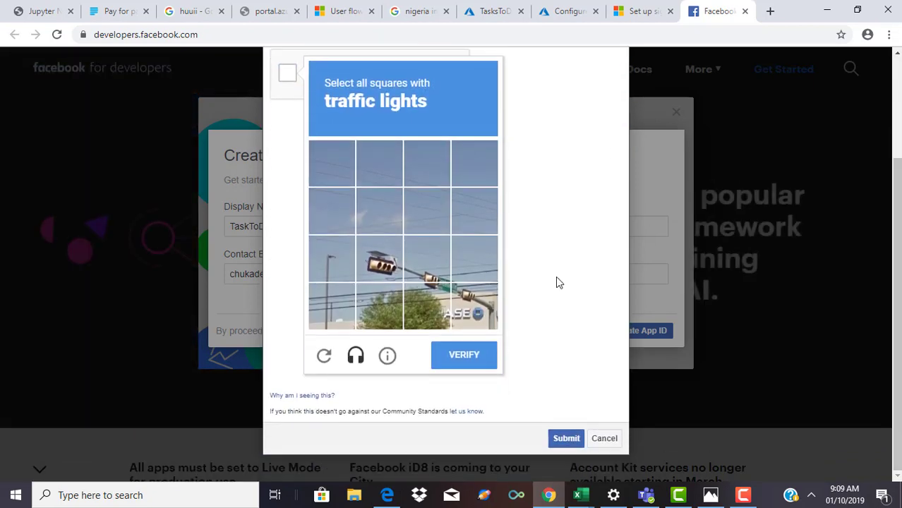
left_click(385, 265)
left_click(427, 268)
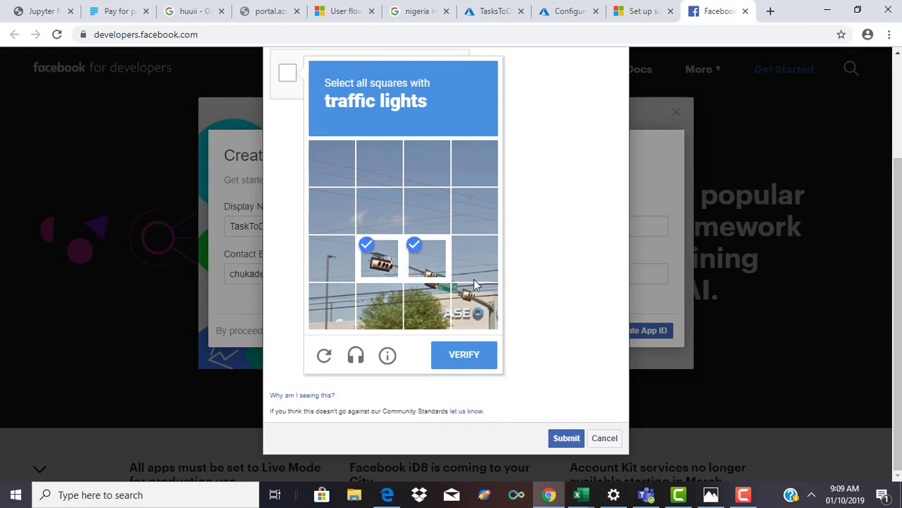
left_click(473, 279)
left_click(478, 328)
left_click(431, 301)
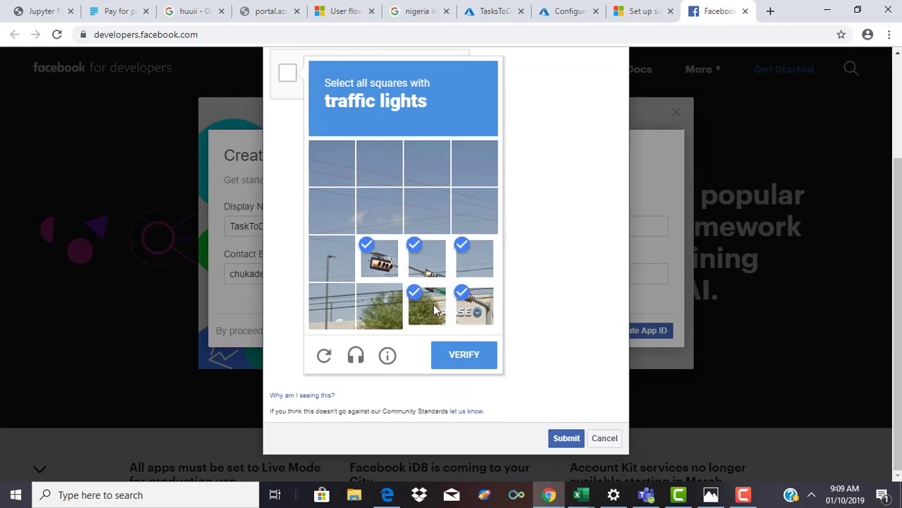
left_click(463, 356)
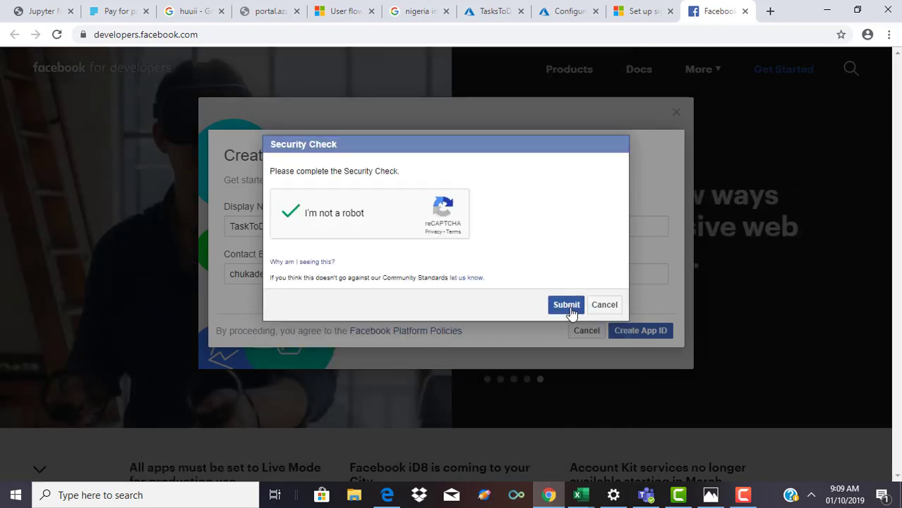
left_click(568, 308)
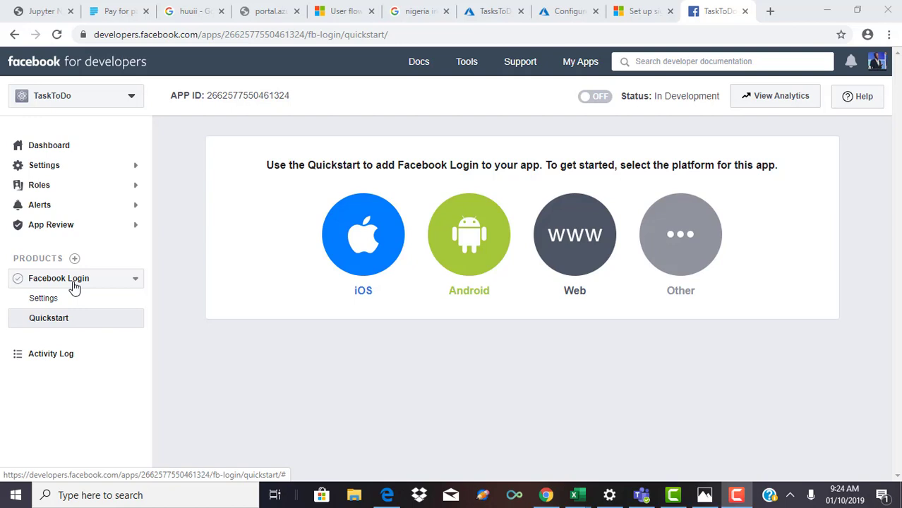
left_click(584, 261)
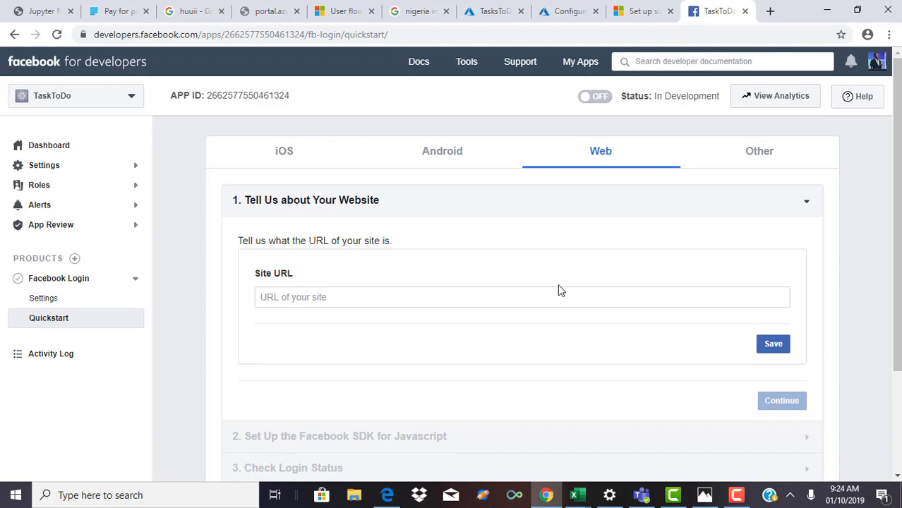
left_click(515, 302)
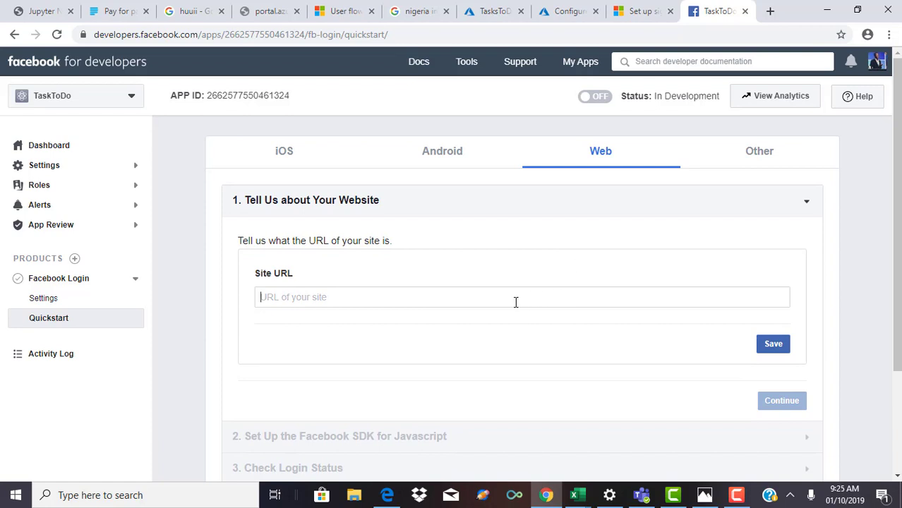
left_click(564, 9)
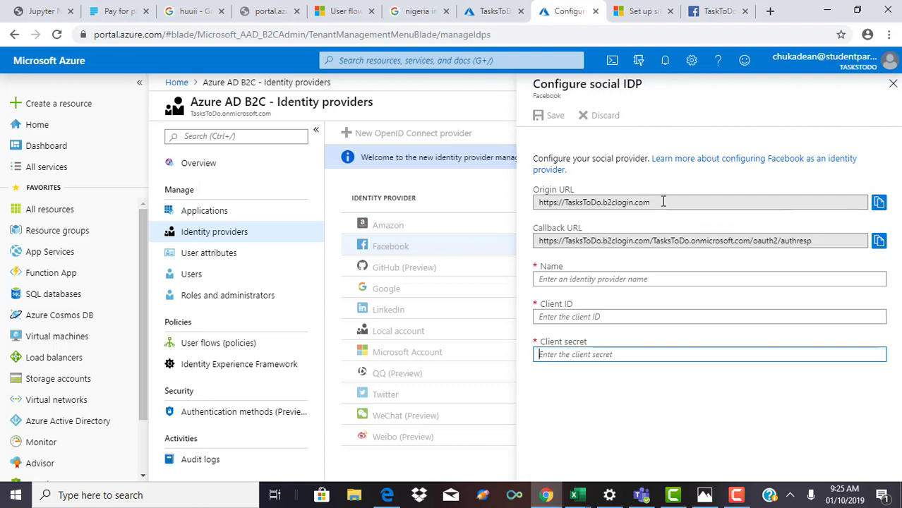
left_click_drag(665, 202, 389, 189)
key("ctrl+c")
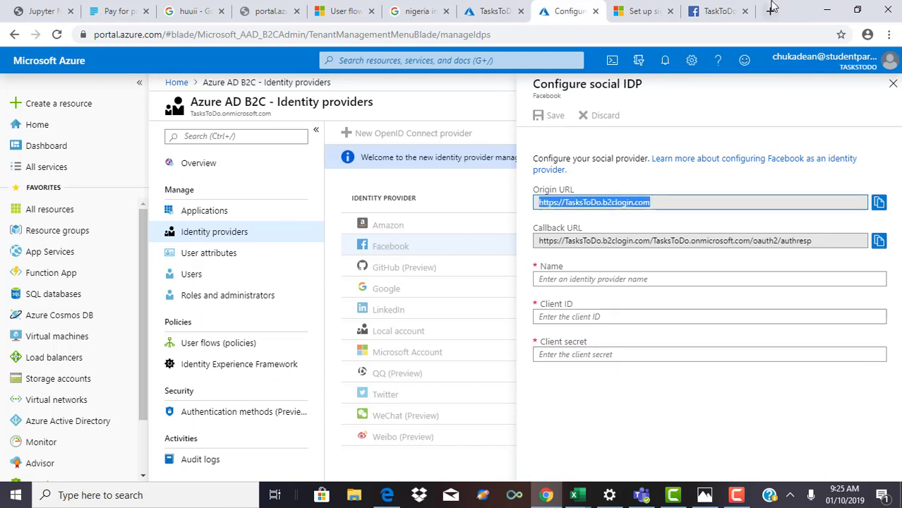
left_click(706, 14)
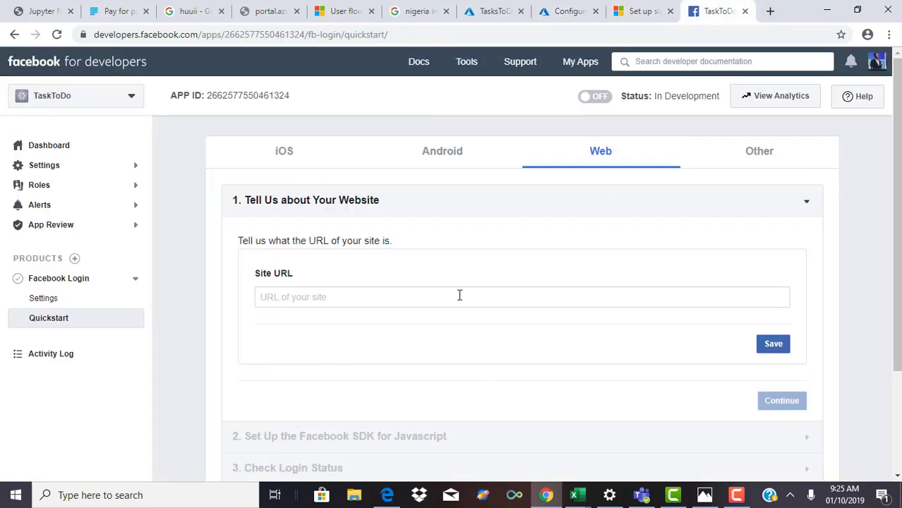
key("ctrl+v")
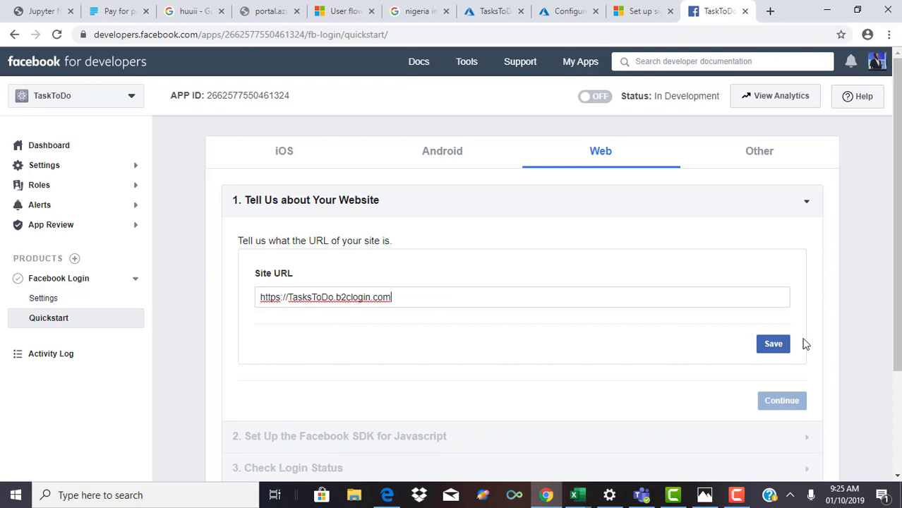
left_click(779, 346)
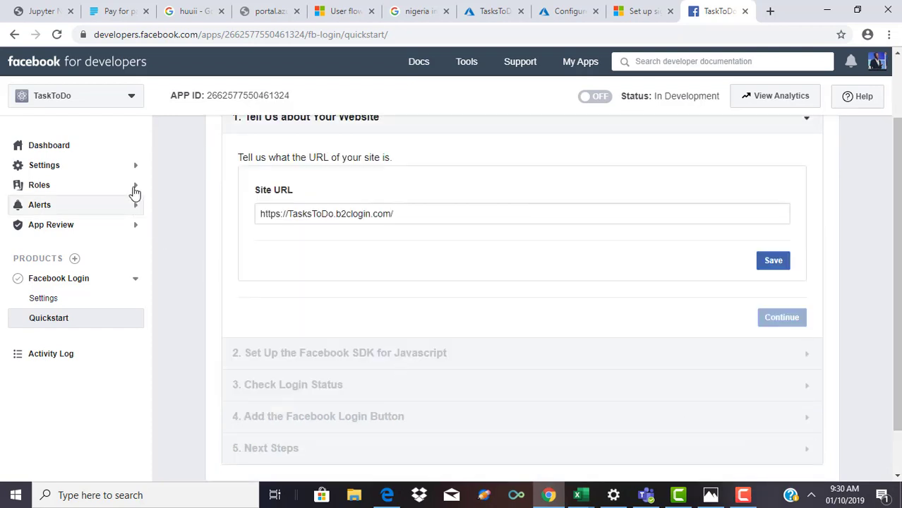
left_click(132, 168)
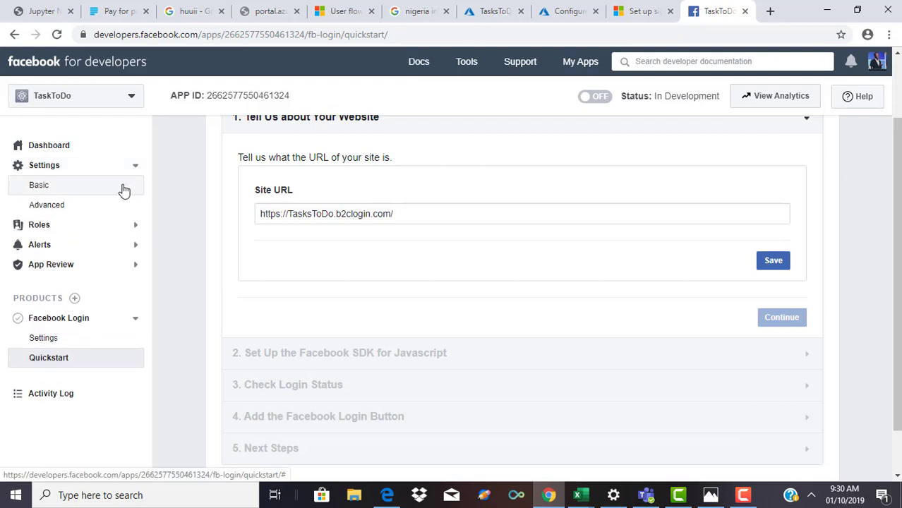
left_click(123, 190)
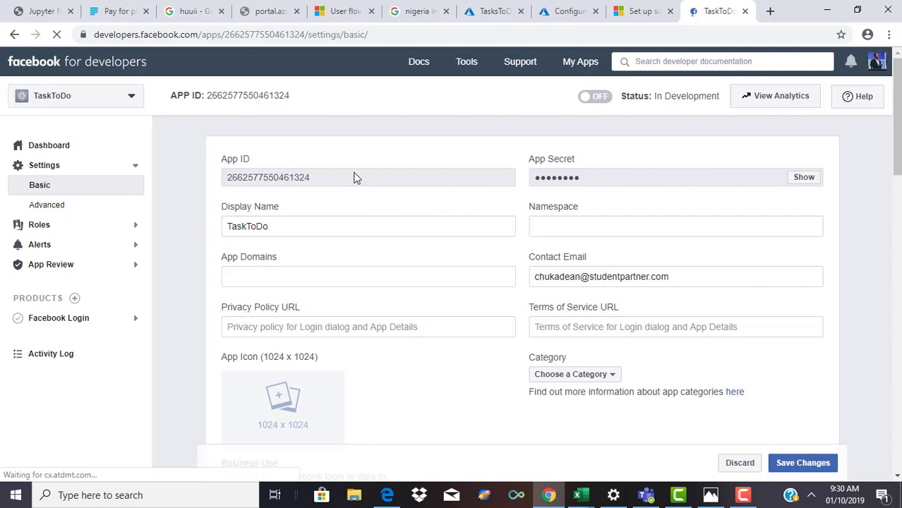
left_click_drag(352, 176, 253, 165)
key("ctrl+c")
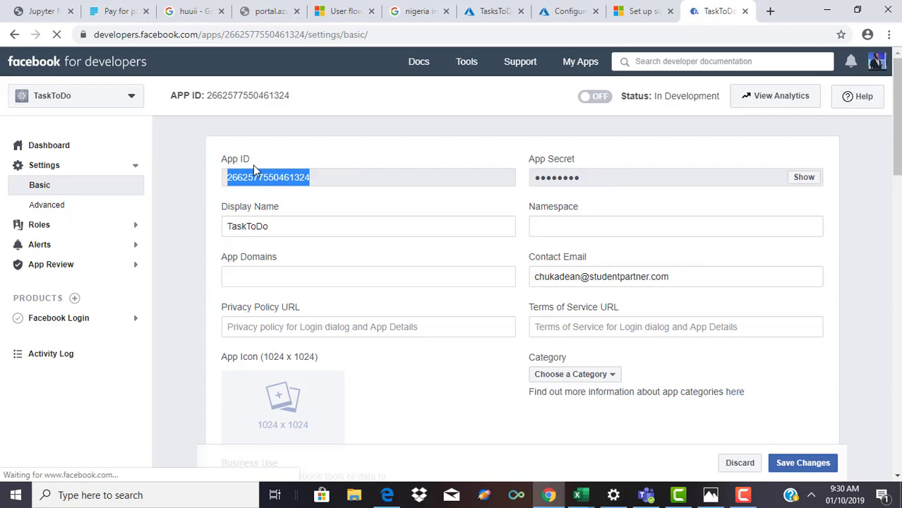
left_click(544, 10)
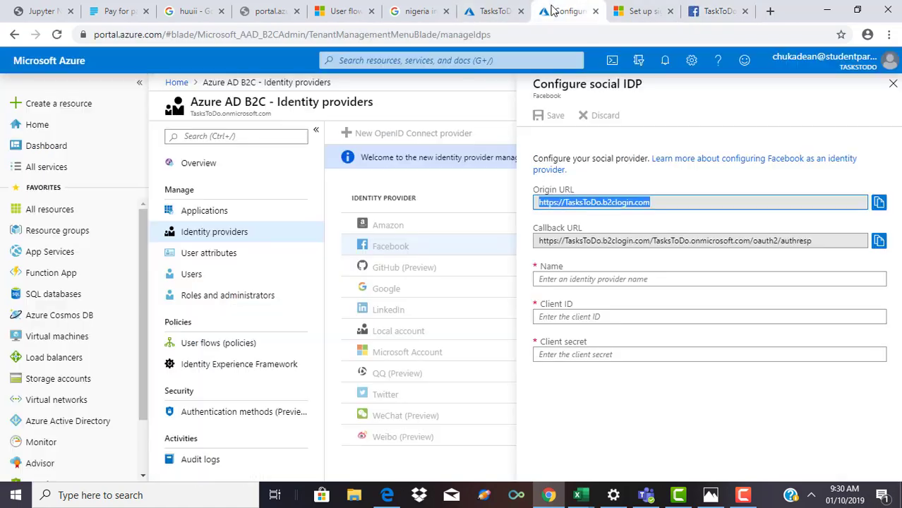
left_click(665, 317)
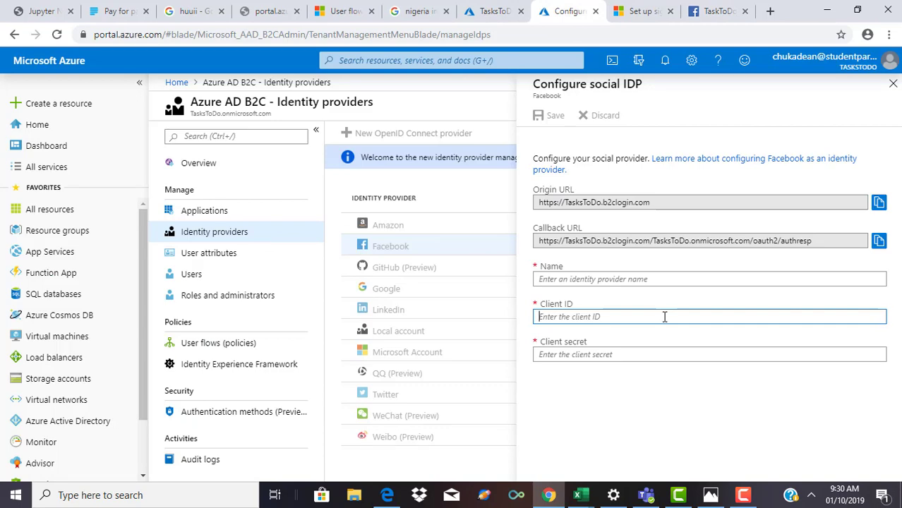
key("ctrl+v")
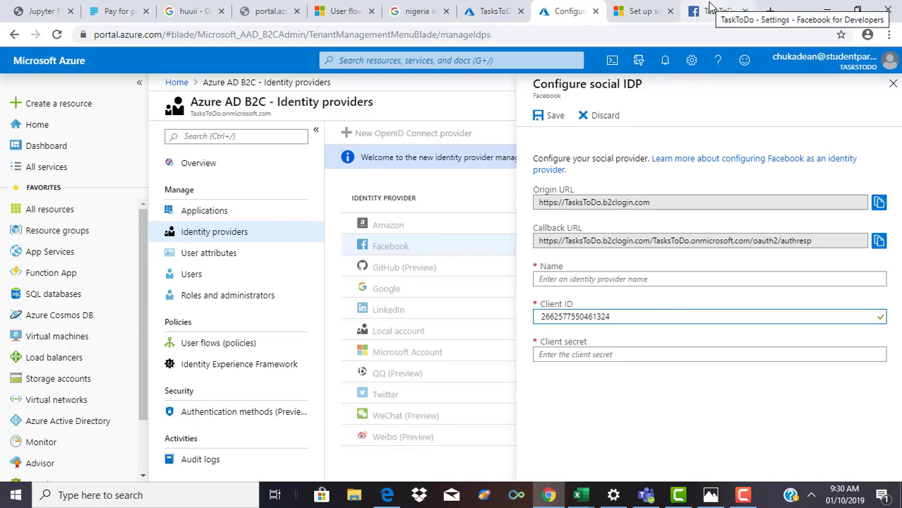
Step: Reveal the TaskToDo App Secret by re-entering the account password, and copy it
left_click(711, 9)
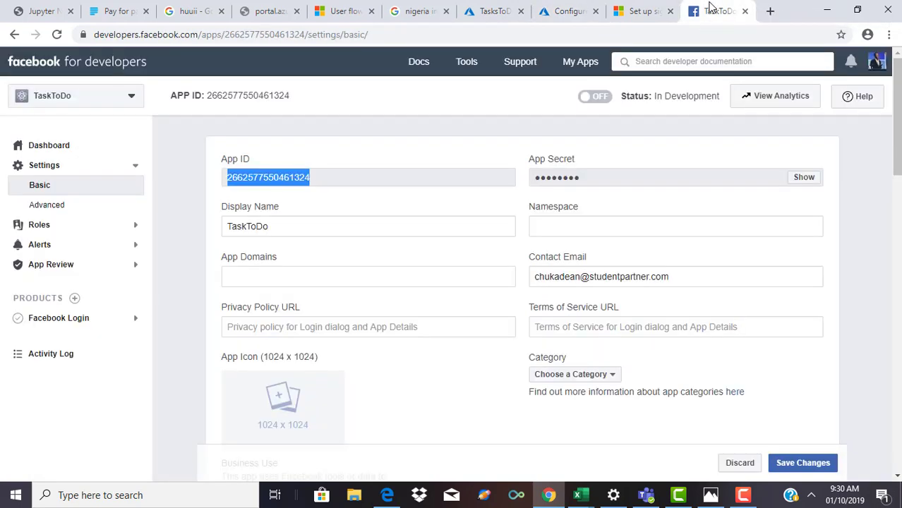
left_click(804, 177)
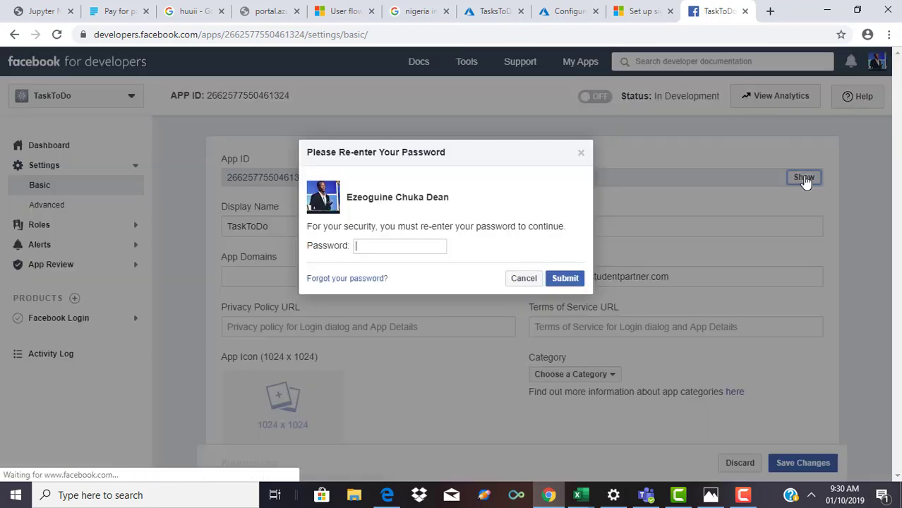
left_click(804, 177)
left_click(804, 177)
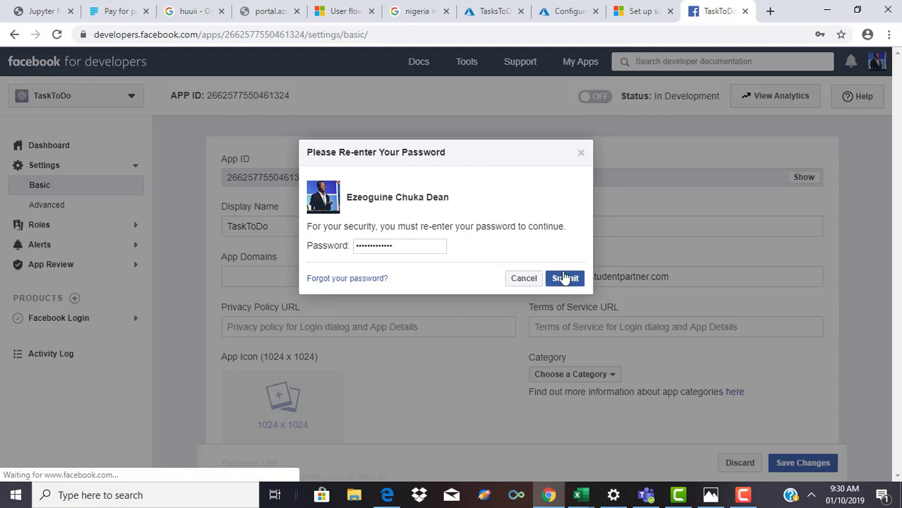
left_click(564, 278)
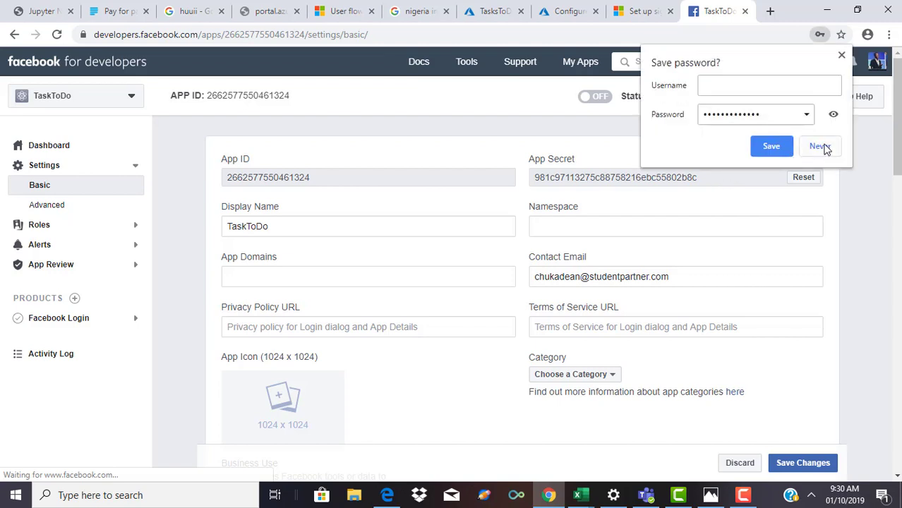
left_click(820, 146)
left_click_drag(731, 178, 530, 190)
key("ctrl+c")
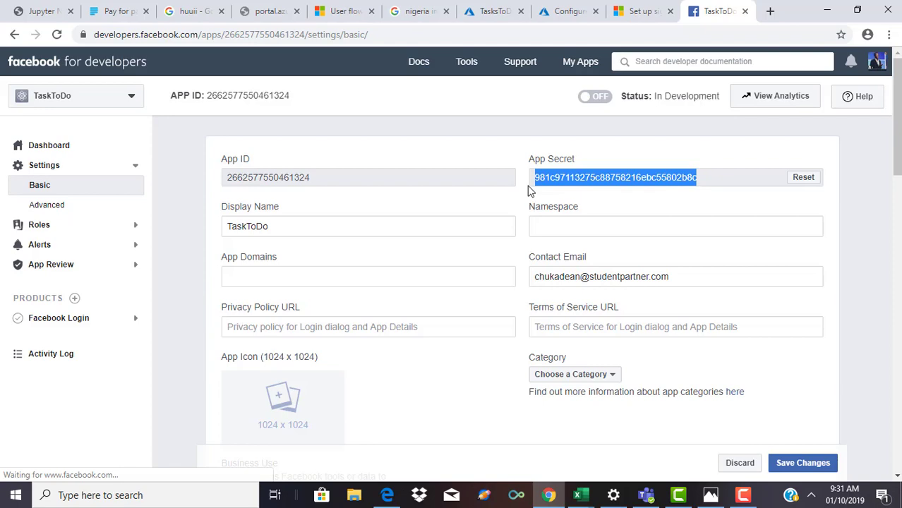
left_click(540, 10)
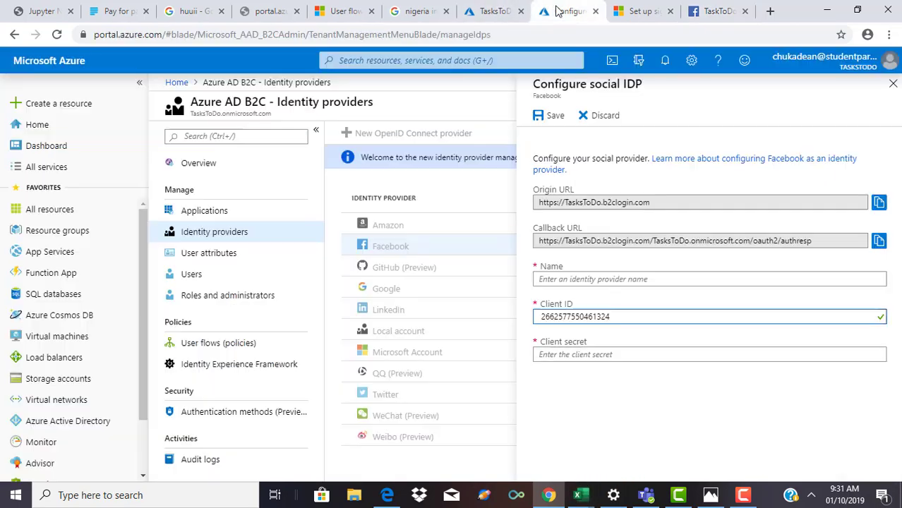
Step: Paste the Facebook App Secret into Azure's Client secret field
left_click(609, 347)
key("ctrl+v")
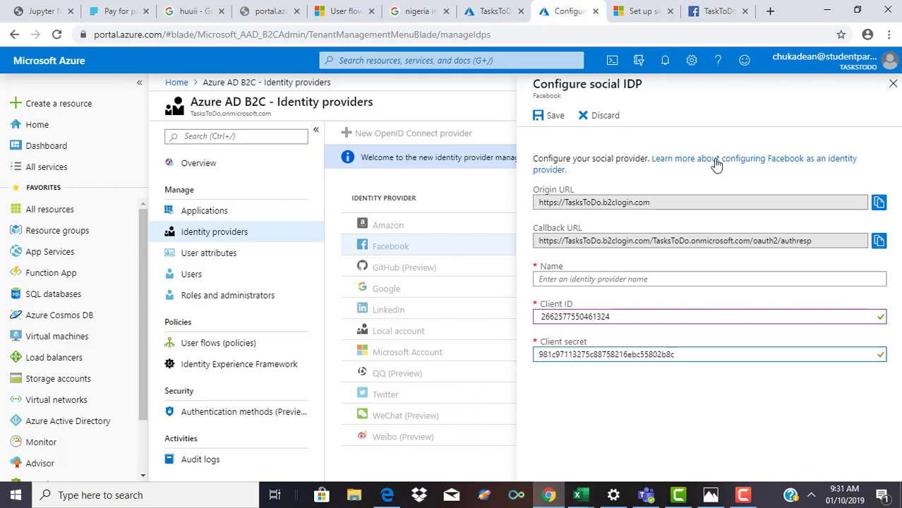
left_click(709, 11)
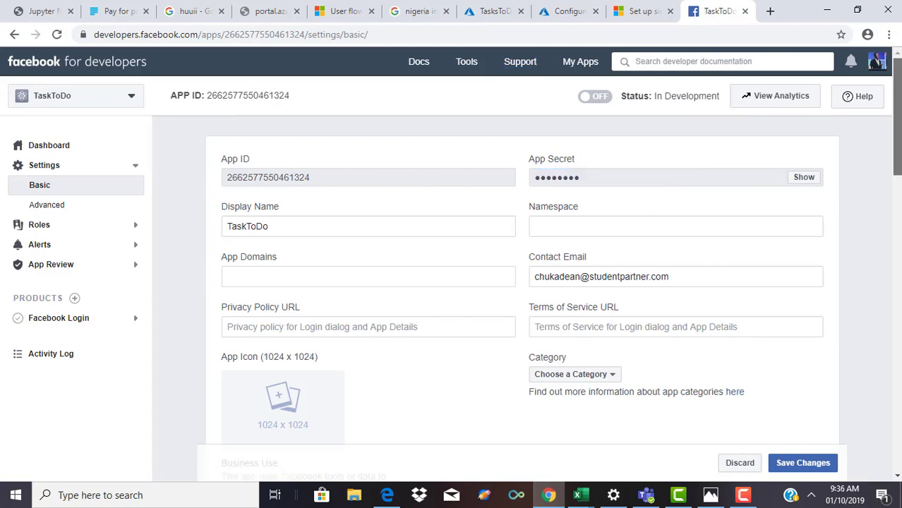
Step: Save the TaskToDo app's basic settings and expand Facebook Login in the sidebar
scroll(522, 283, "down", 1)
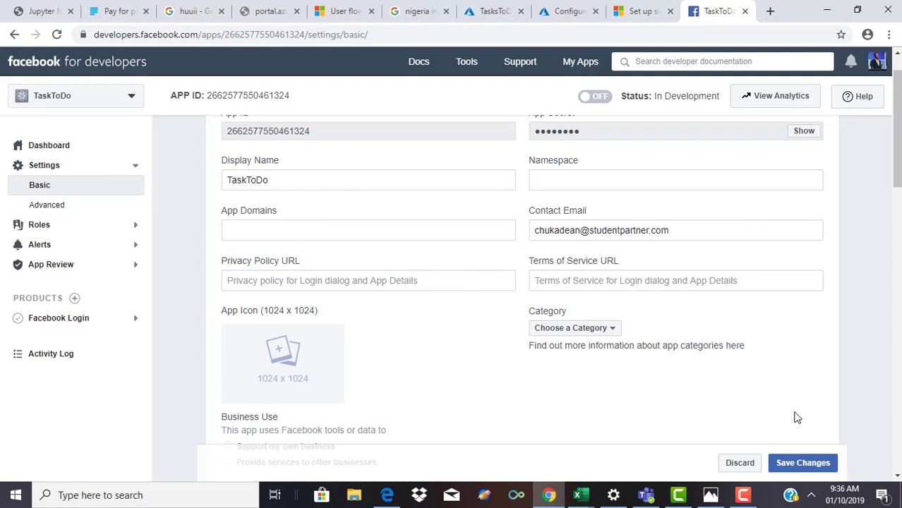
left_click(801, 462)
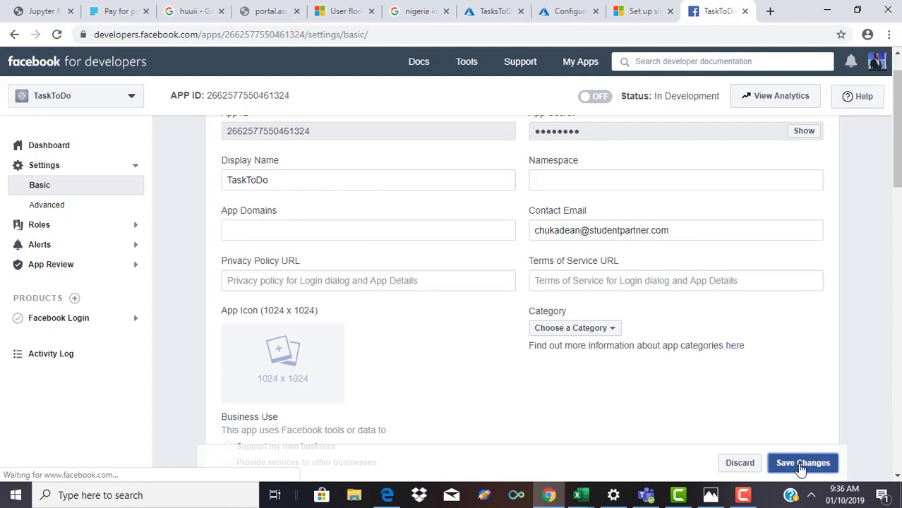
scroll(840, 433, "up", 1)
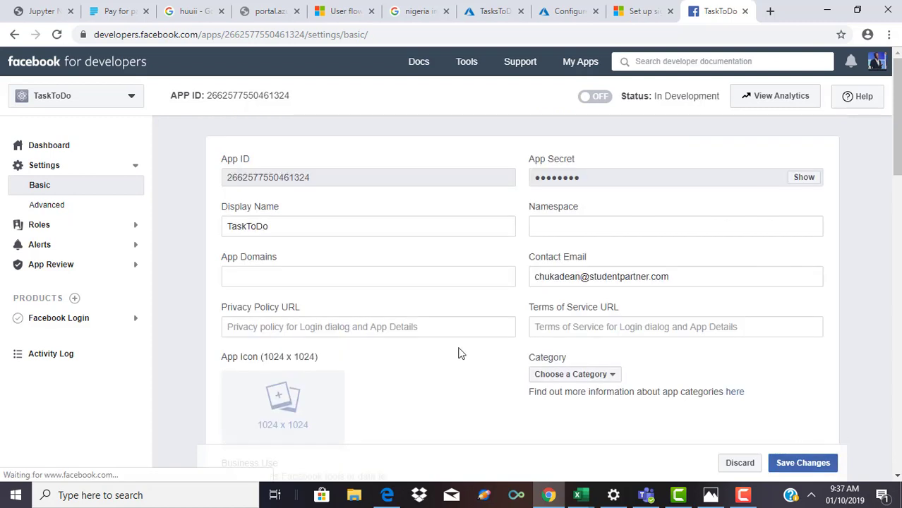
left_click(99, 329)
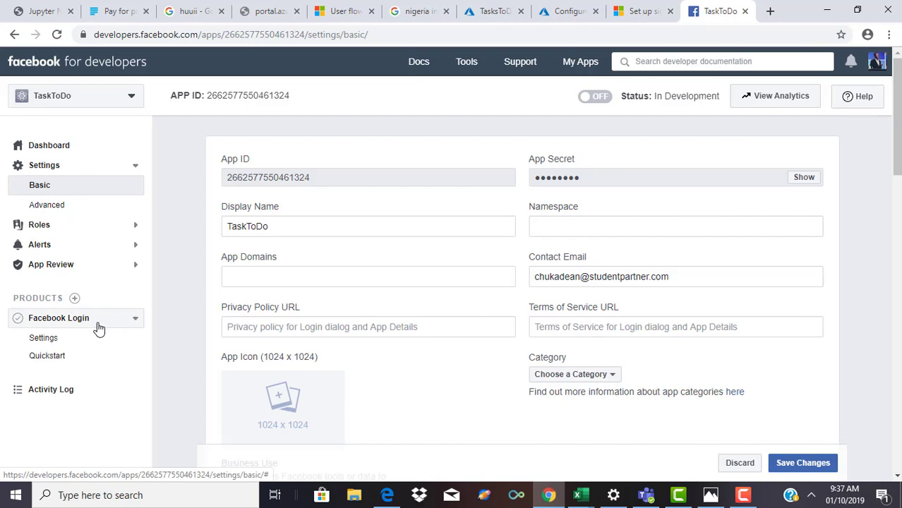
Step: Start the Facebook Login quickstart with Web as the app's platform
left_click(58, 357)
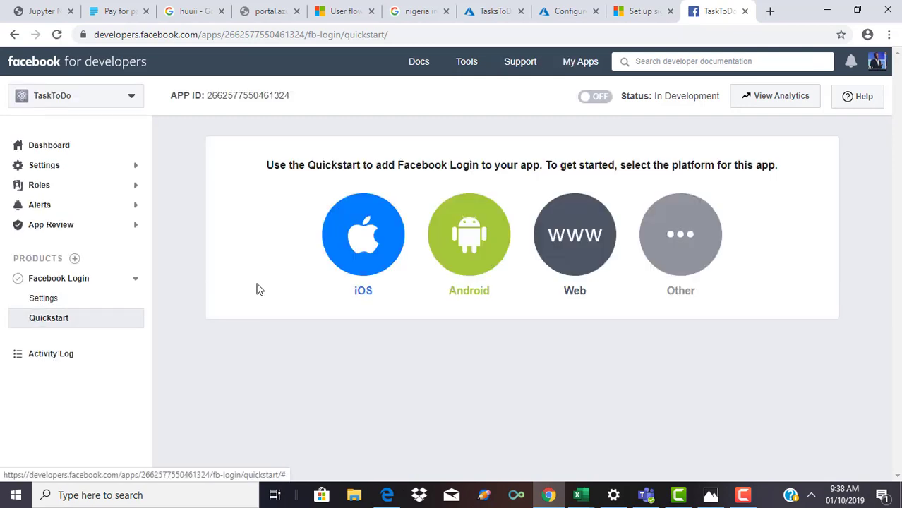
left_click(602, 258)
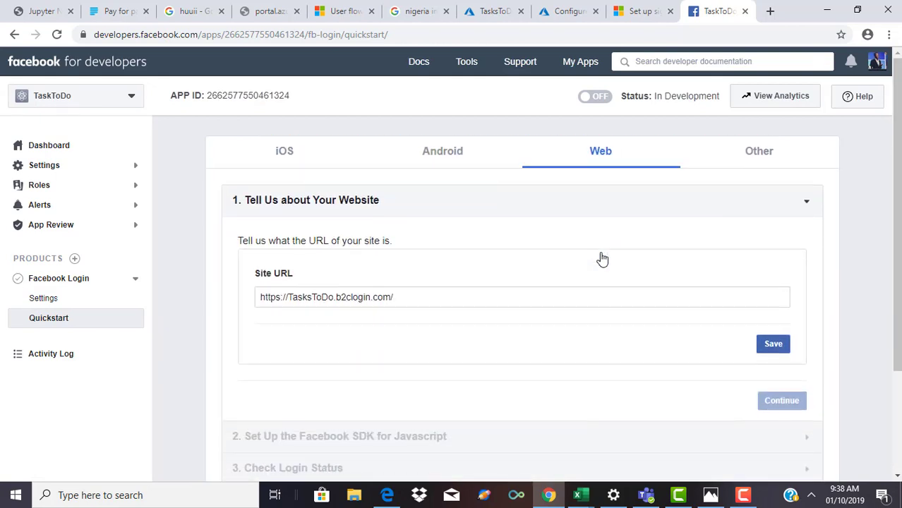
scroll(523, 297, "down", 2)
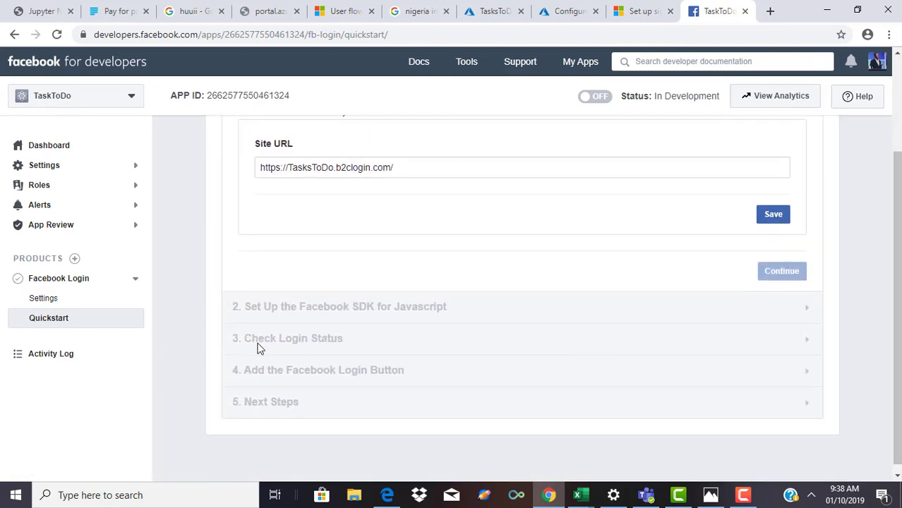
Step: Open Facebook Login settings at the Valid OAuth Redirect URIs field, then return to Azure's Configure pane
left_click(59, 304)
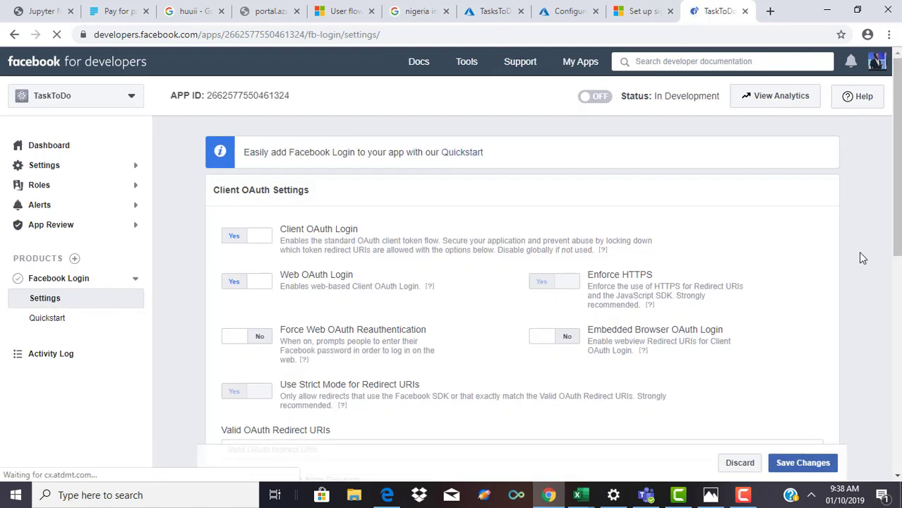
left_click_drag(897, 212, 896, 316)
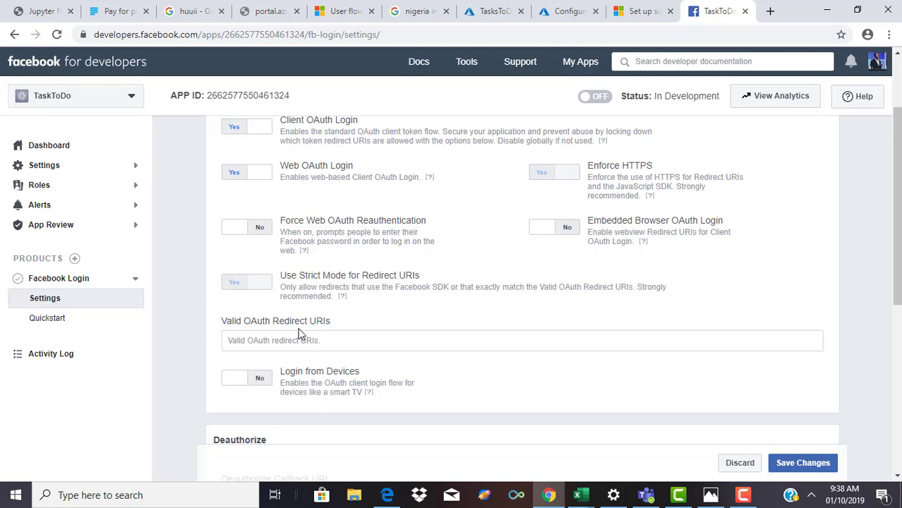
left_click(316, 336)
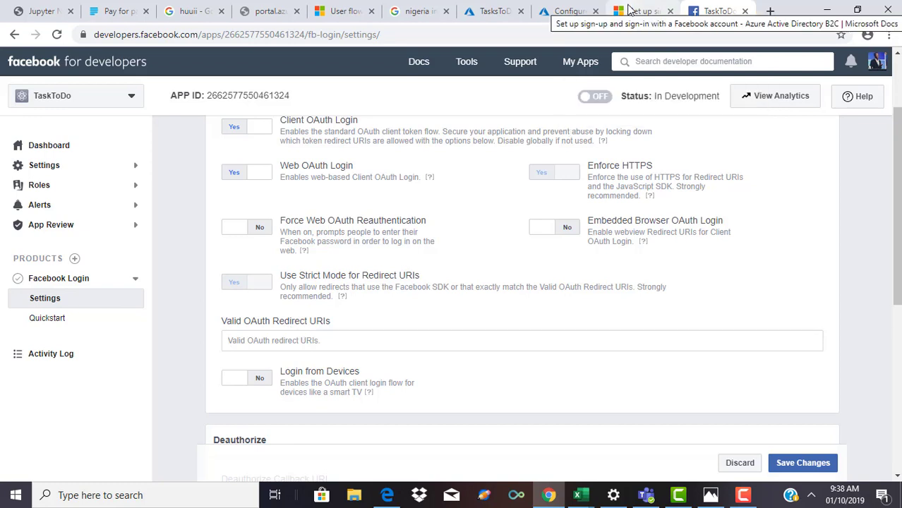
left_click(569, 11)
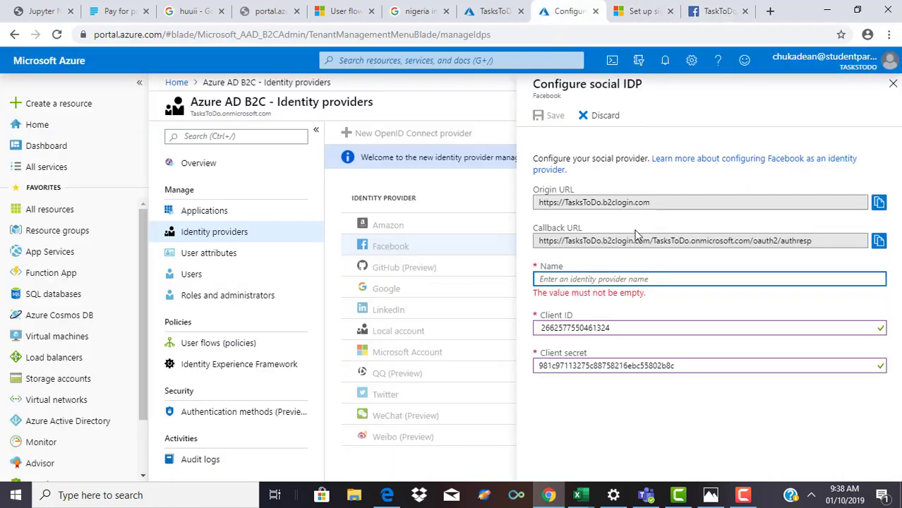
Step: Copy the B2C Callback URL and go back to Facebook's Valid OAuth Redirect URIs field
left_click_drag(815, 244, 531, 235)
key("ctrl+c")
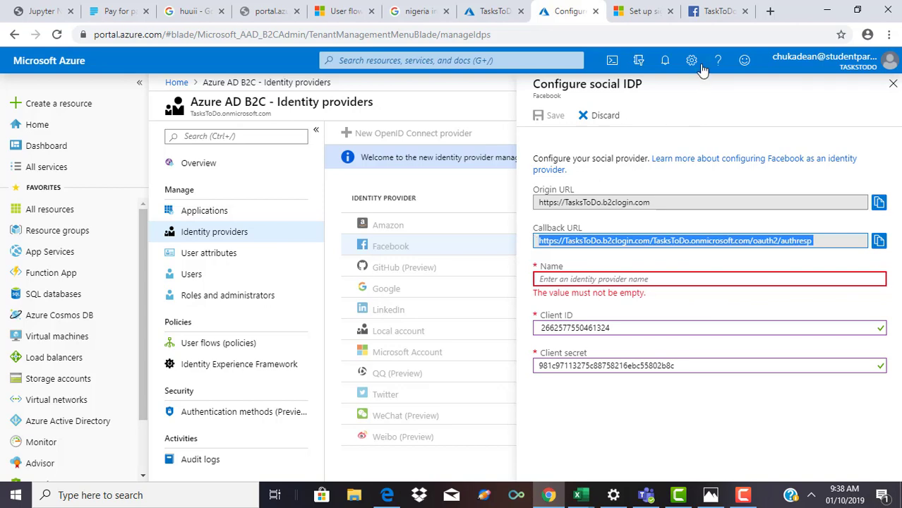
left_click(709, 12)
left_click(421, 341)
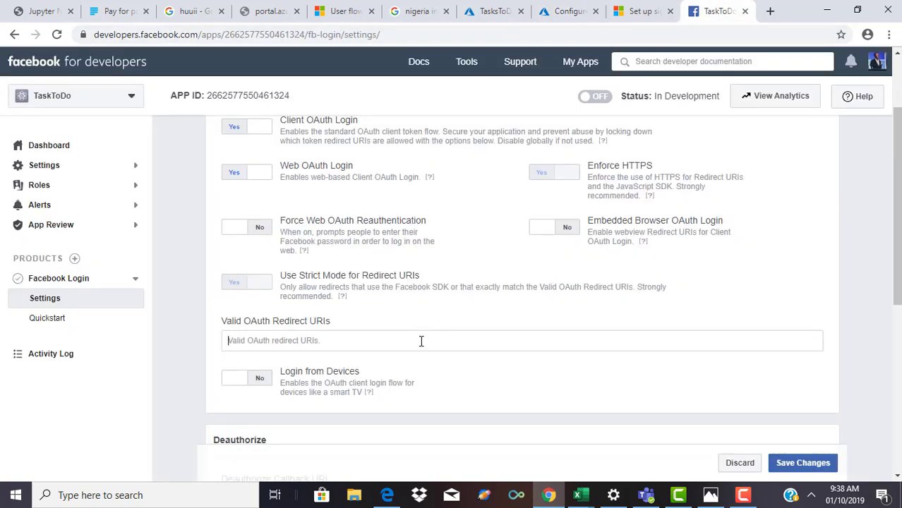
Step: Paste the B2C callback URL as a Valid OAuth Redirect URI, save, and return to Azure
key("ctrl+v")
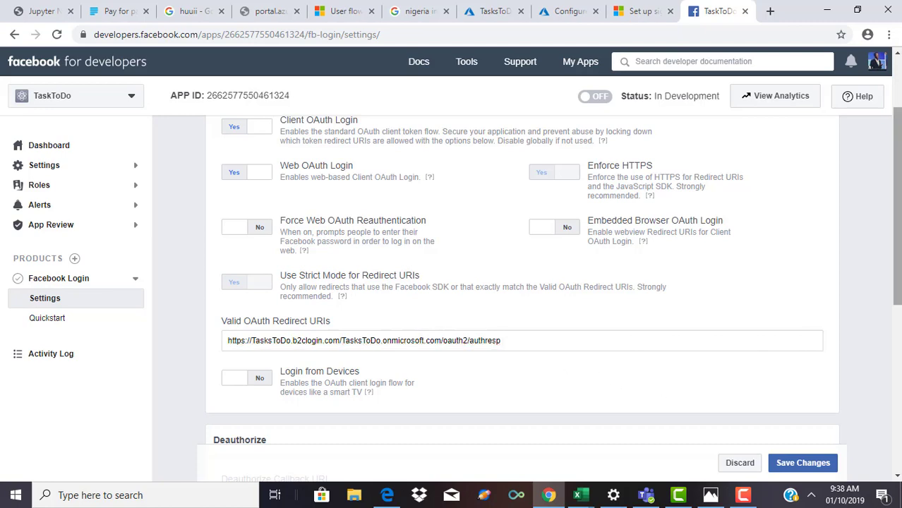
scroll(523, 293, "down", 1)
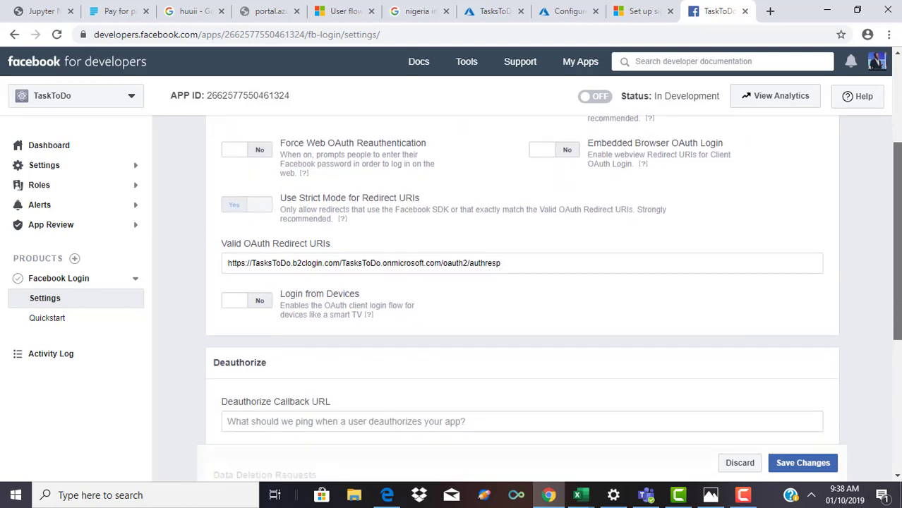
scroll(522, 293, "down", 1)
scroll(522, 293, "down", 2)
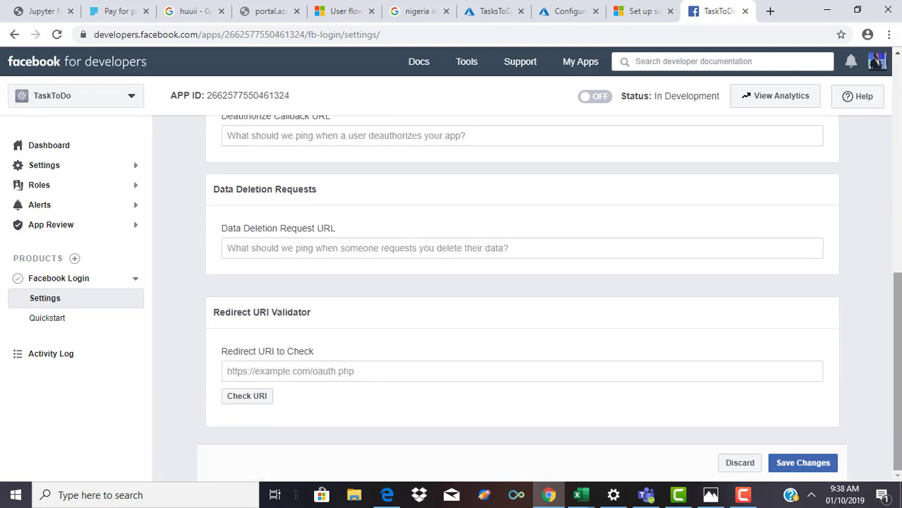
left_click(800, 465)
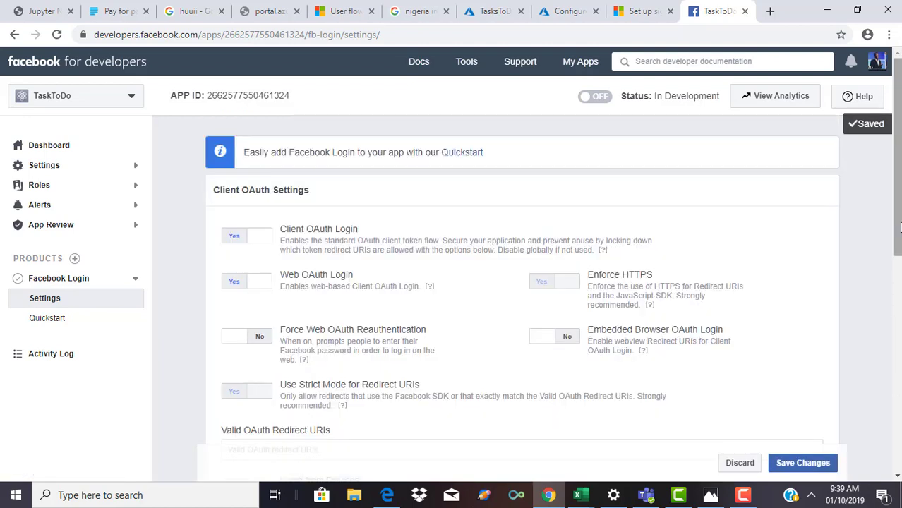
scroll(522, 282, "down", 2)
scroll(626, 151, "up", 2)
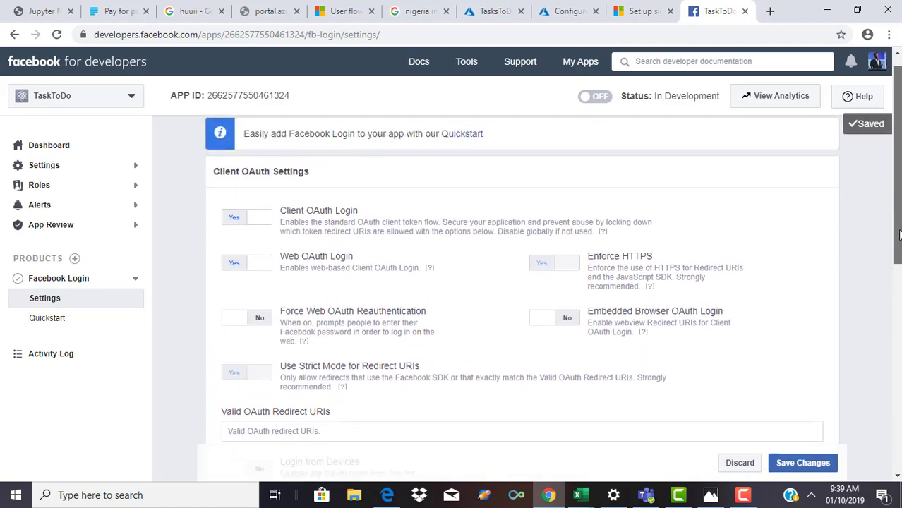
left_click(564, 10)
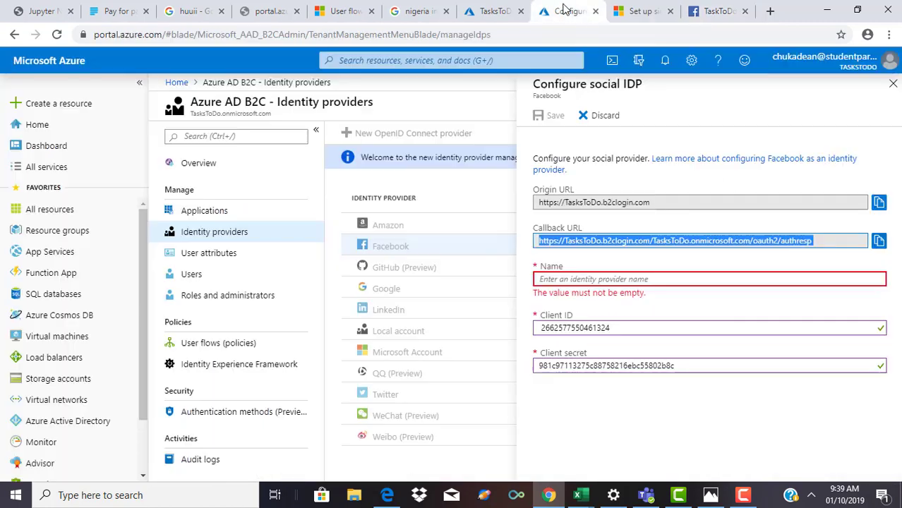
Step: Name the social identity provider 'Facebook' and save its configuration
left_click(586, 280)
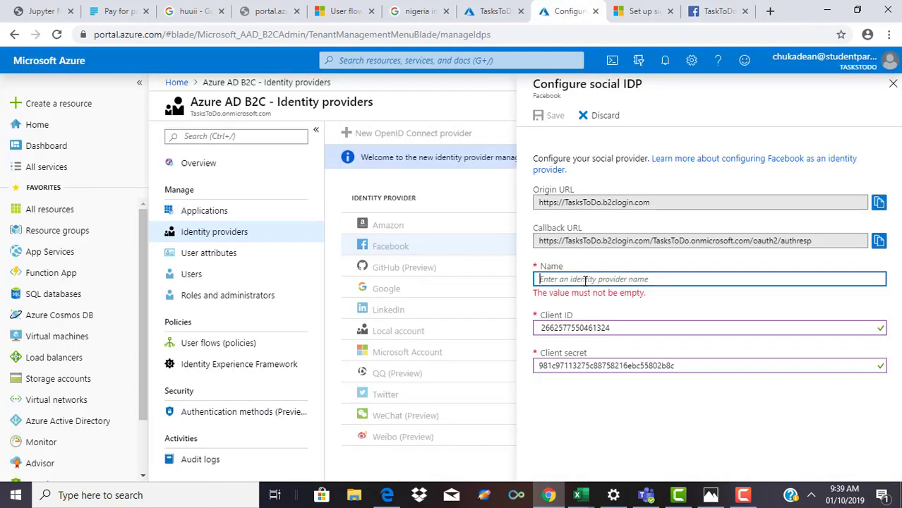
type("Face")
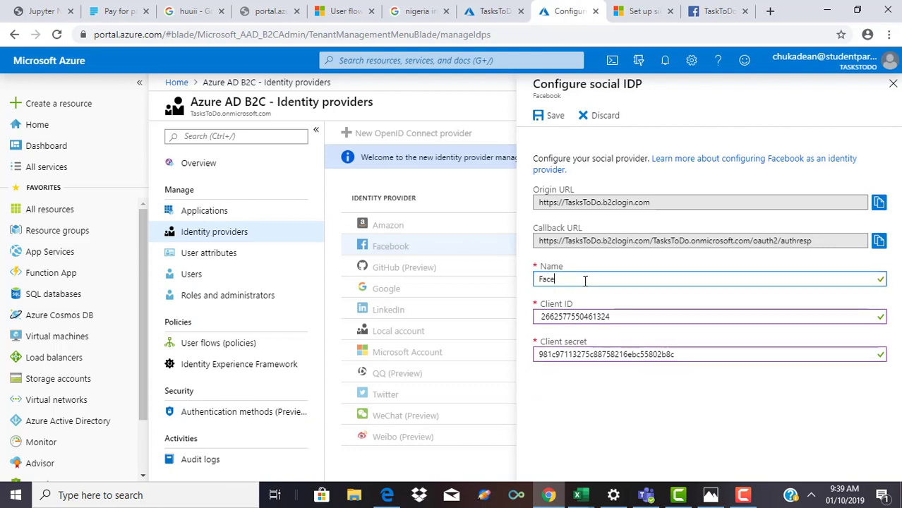
type("book")
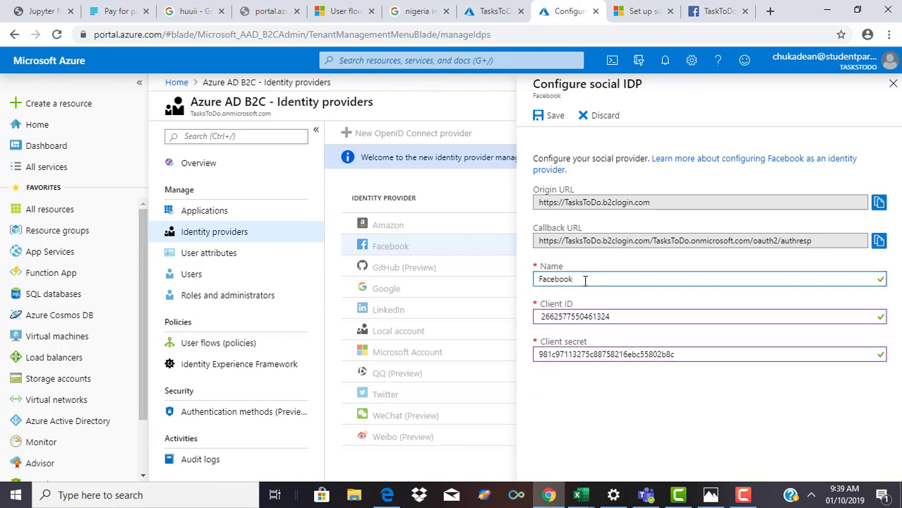
left_click(870, 396)
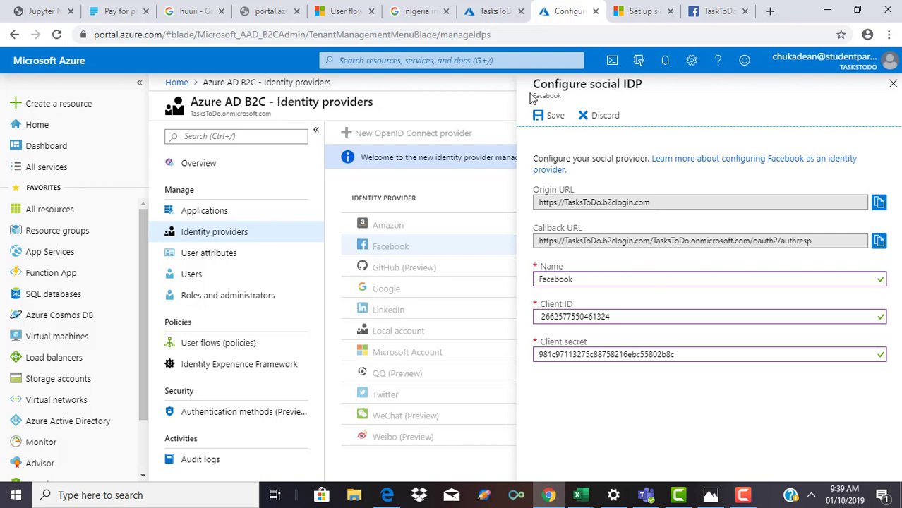
left_click(550, 117)
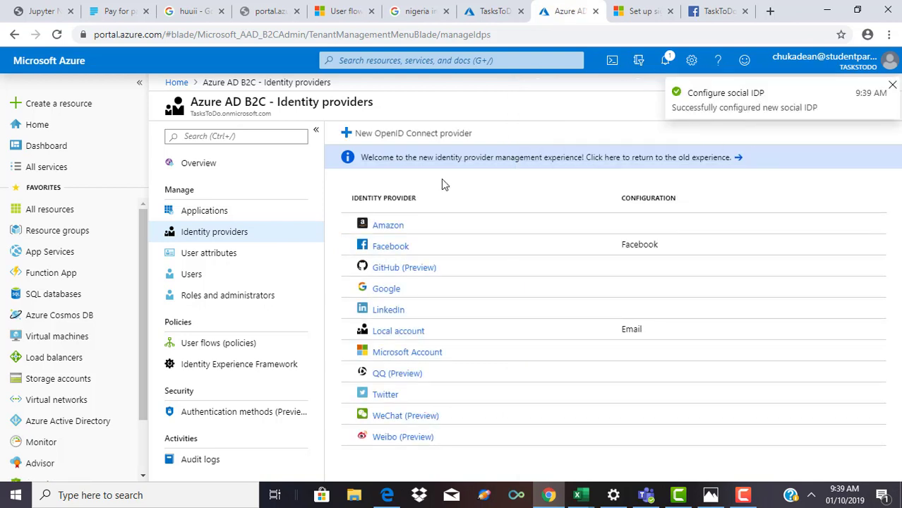
Step: Browse the B2C menu past Applications and Identity providers to User flows (policies)
left_click(233, 212)
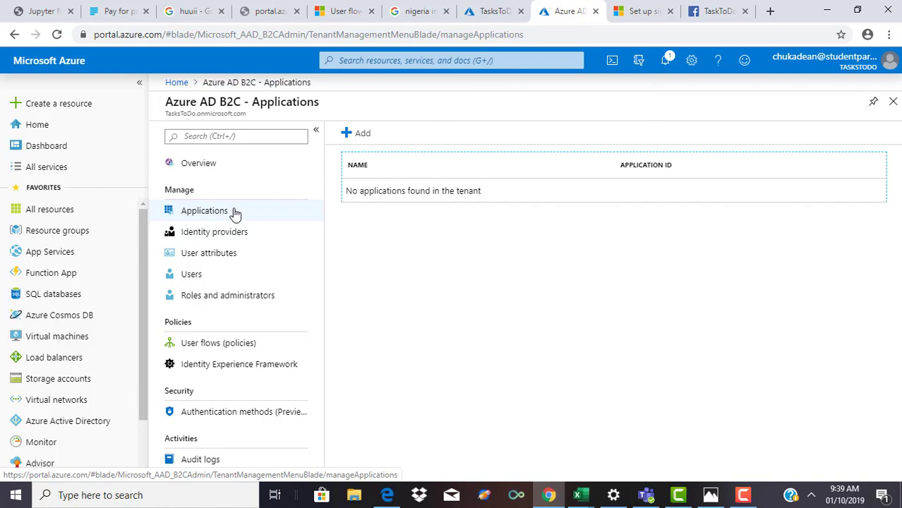
left_click(213, 232)
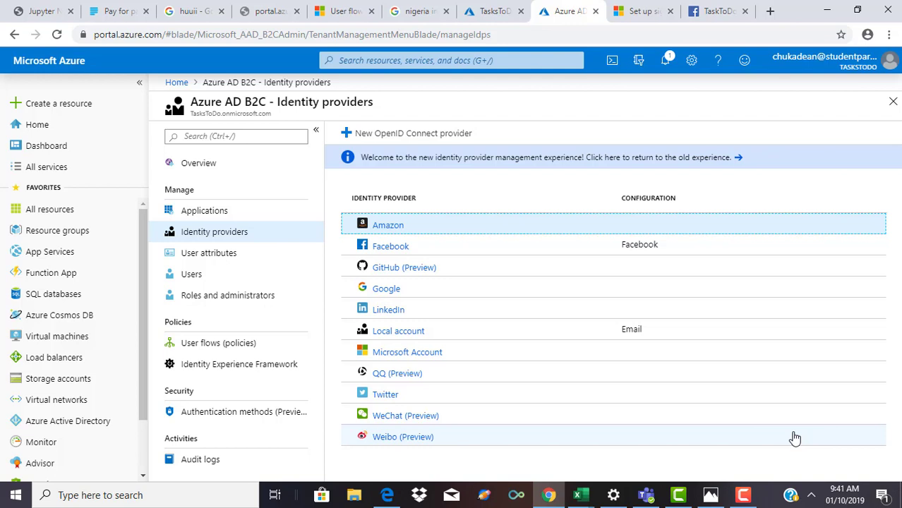
left_click_drag(231, 326, 239, 363)
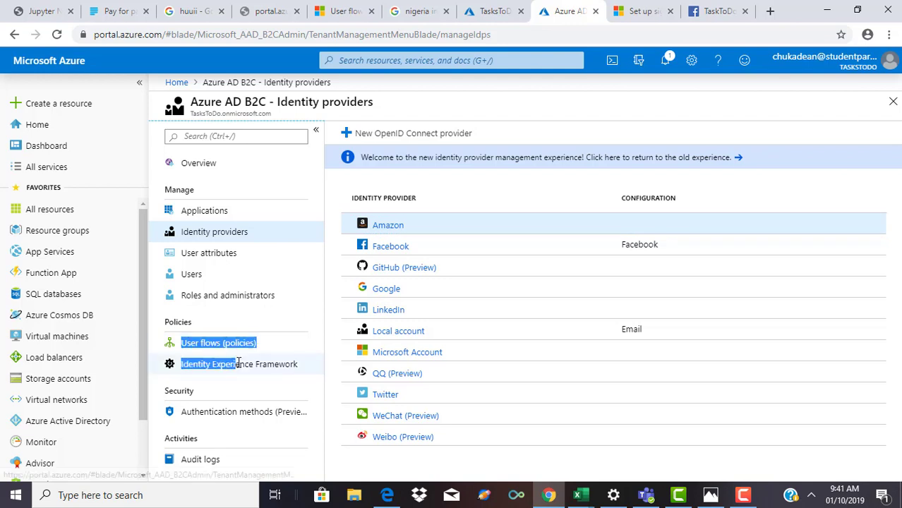
left_click(223, 349)
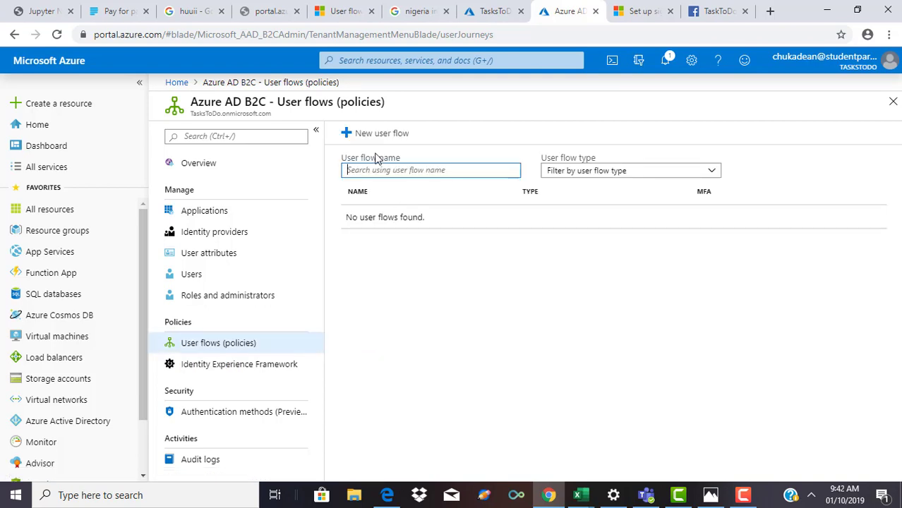
Step: Start a new user flow of the recommended Sign up and sign in type
left_click(364, 136)
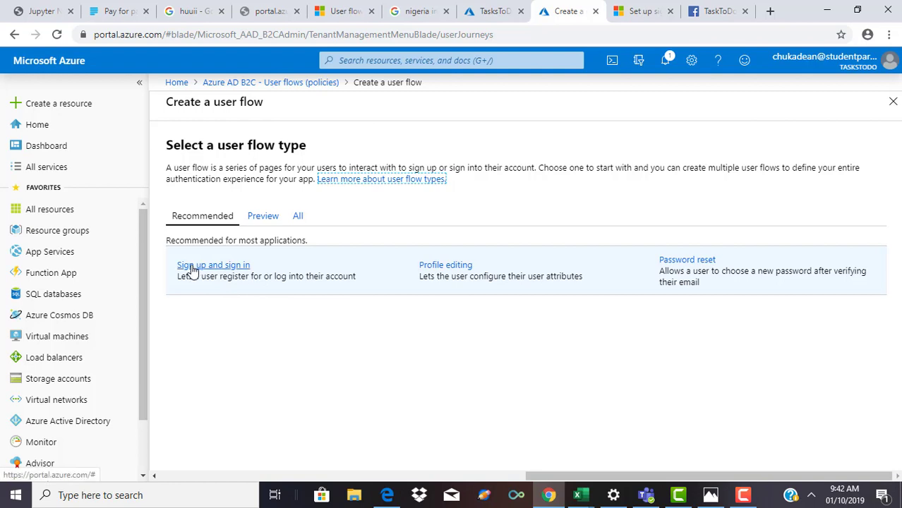
left_click(198, 269)
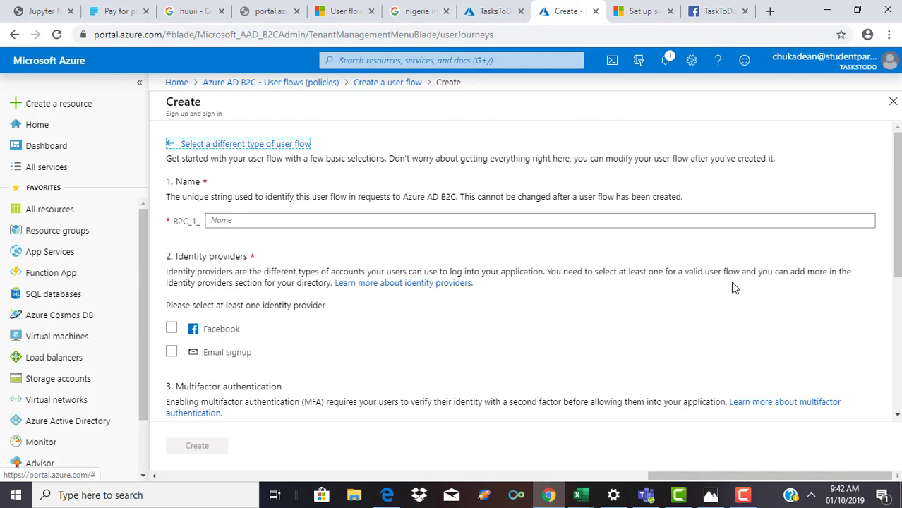
Step: Name the flow SignUpIn and enable Facebook and Email signup as identity providers
left_click(511, 222)
type("S")
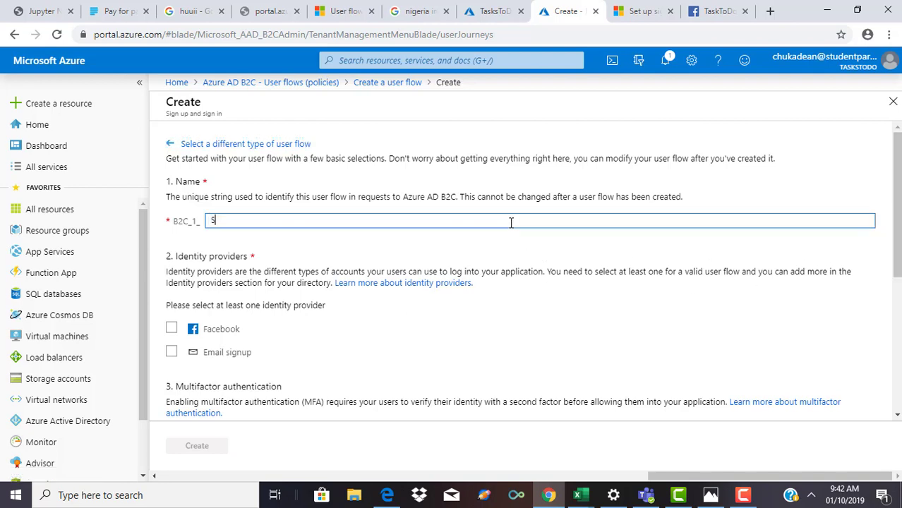
type("ignUpIn")
left_click(172, 329)
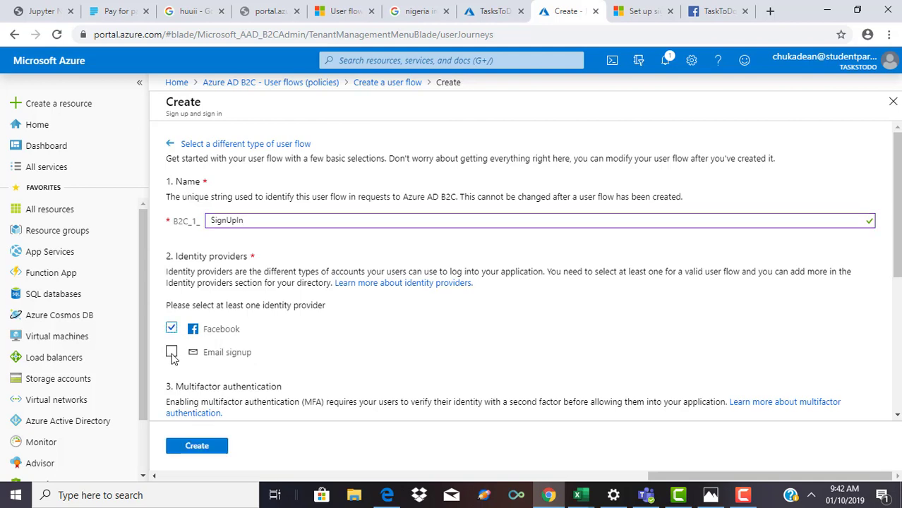
left_click(173, 352)
Step: Set multifactor authentication to Enabled and scroll to User attributes and claims
left_click_drag(896, 281, 898, 301)
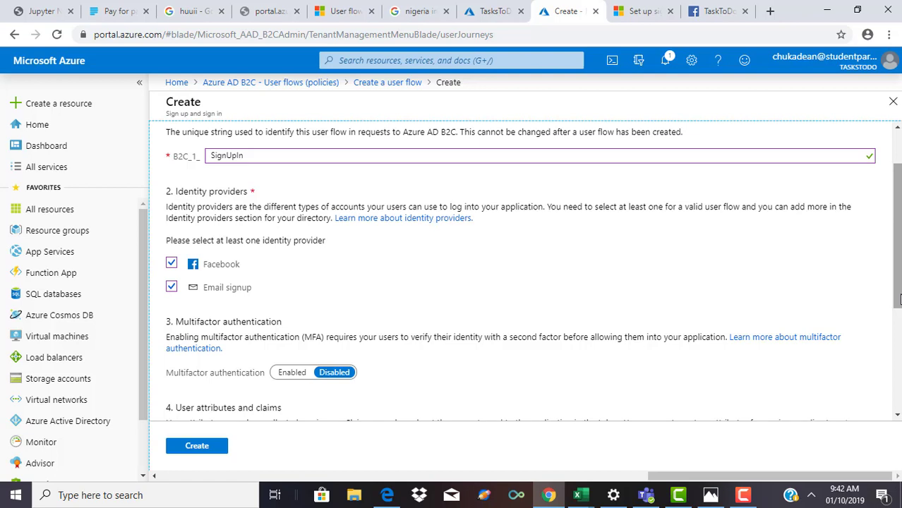
left_click(292, 373)
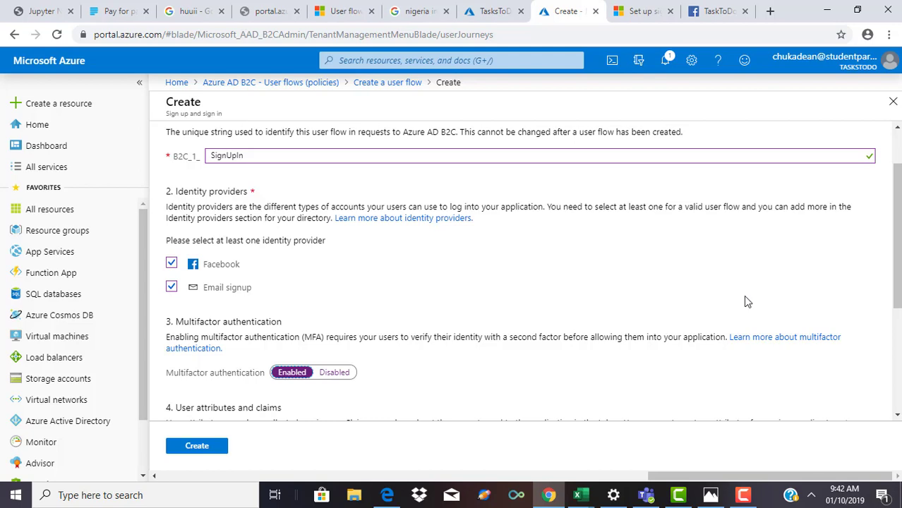
left_click_drag(900, 265, 900, 276)
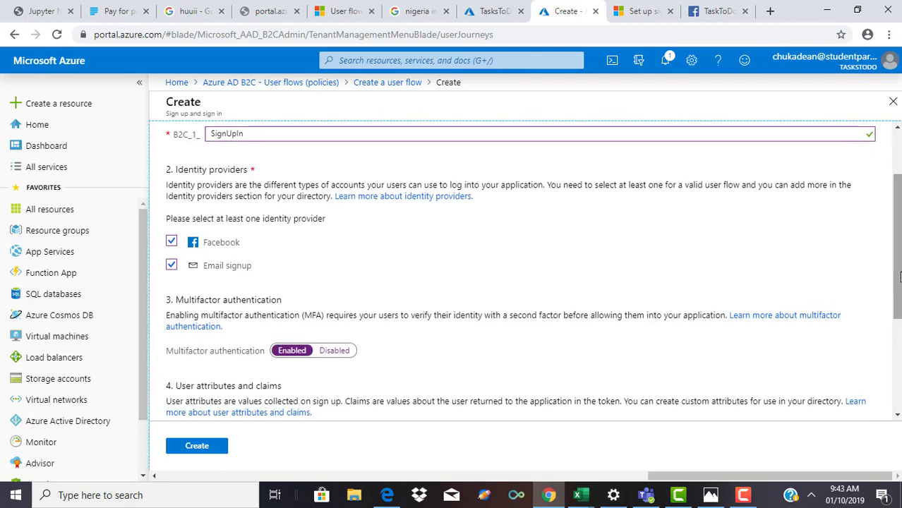
left_click_drag(899, 276, 899, 291)
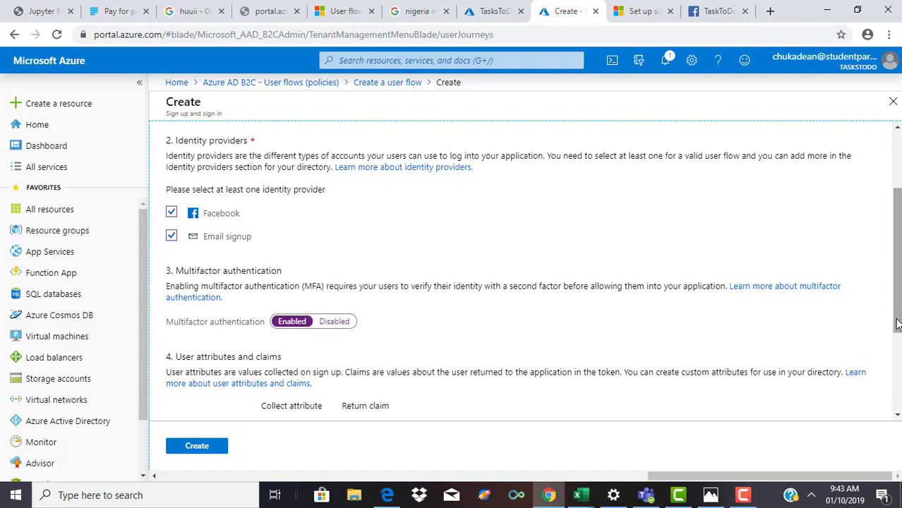
left_click_drag(897, 323, 897, 403)
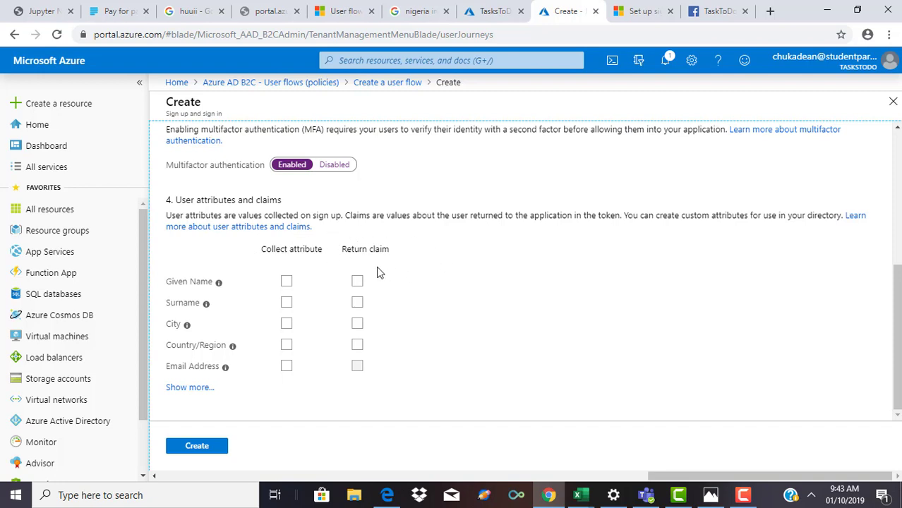
Step: Collect Email Address, Given Name, Job Title, Postal Code, State/Province and BestFood at sign-up
left_click(204, 389)
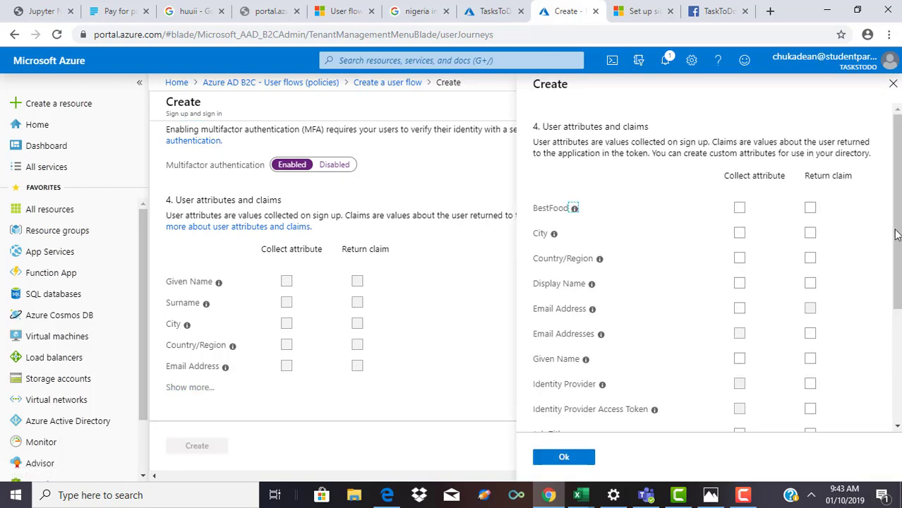
left_click_drag(895, 235, 895, 264)
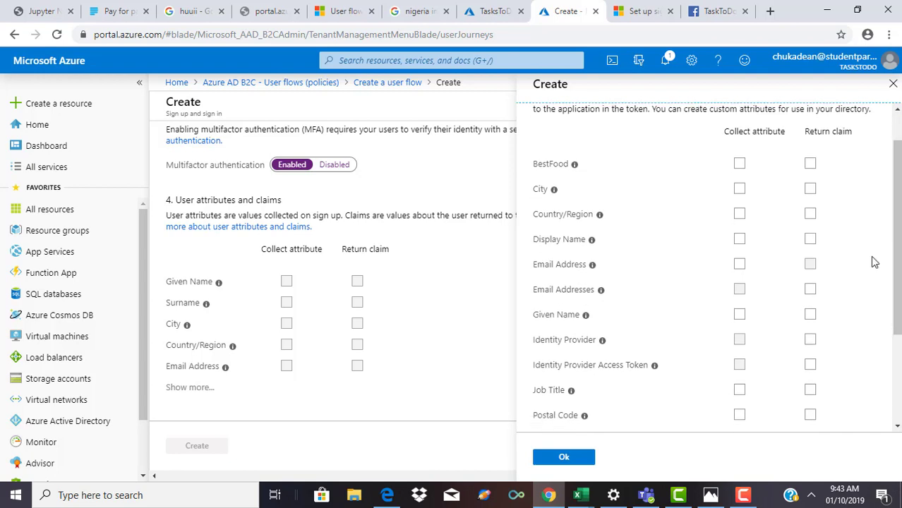
left_click(739, 264)
left_click(740, 315)
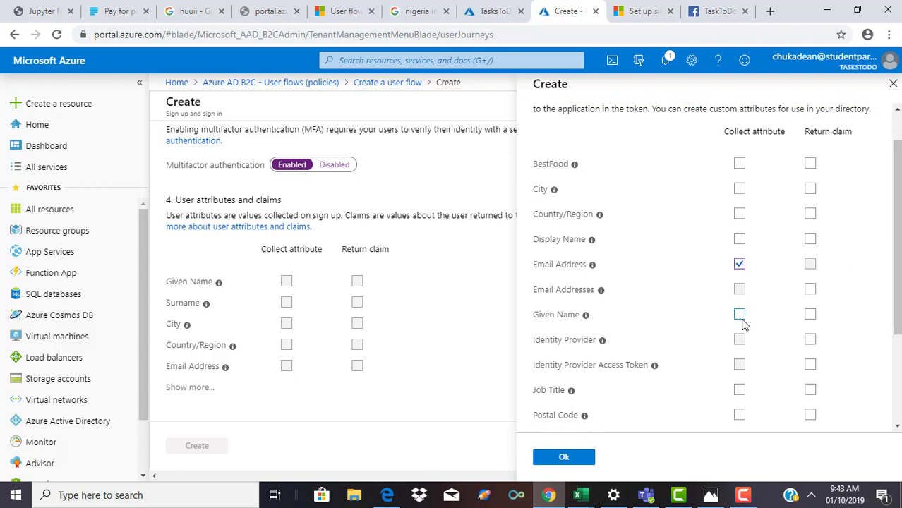
left_click(740, 390)
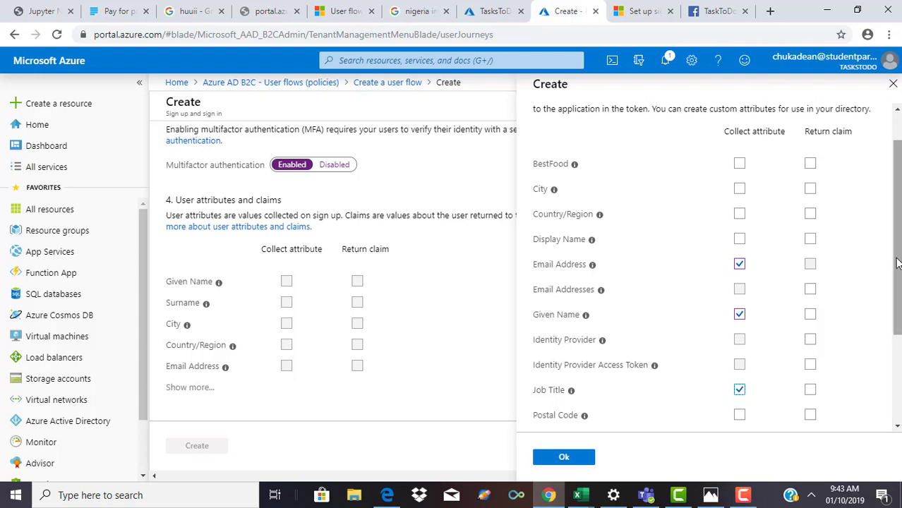
scroll(898, 263, "down", 2)
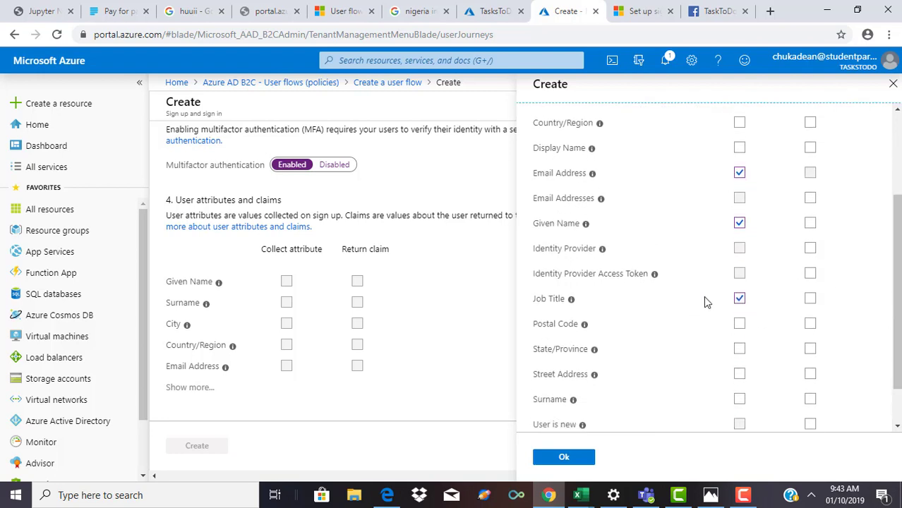
left_click(740, 324)
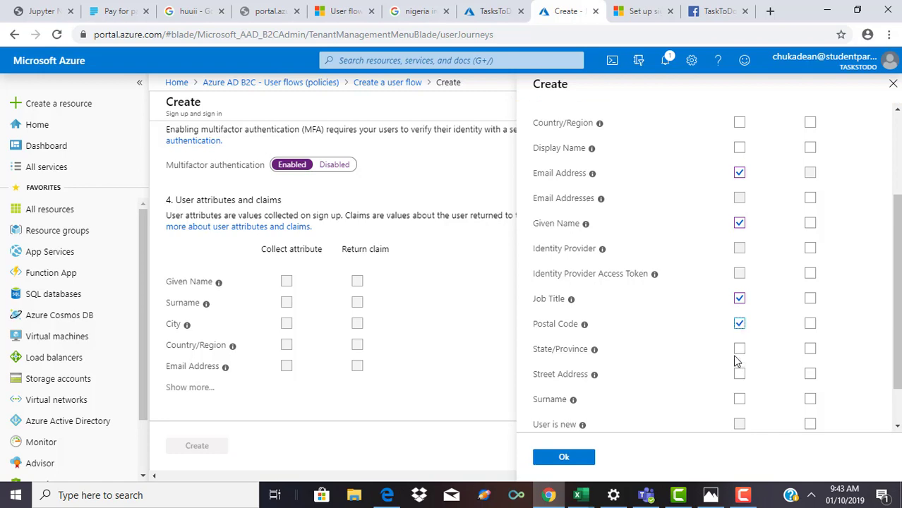
left_click(739, 350)
left_click_drag(898, 257, 898, 178)
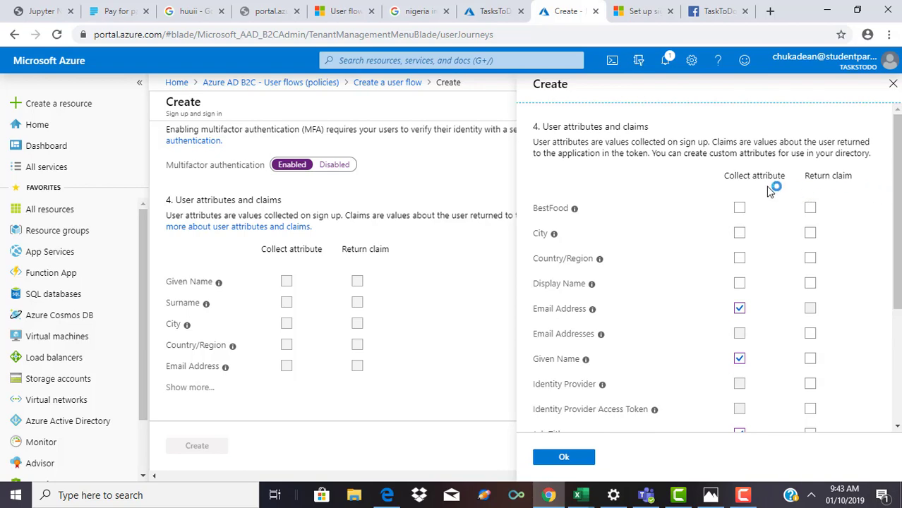
left_click(739, 208)
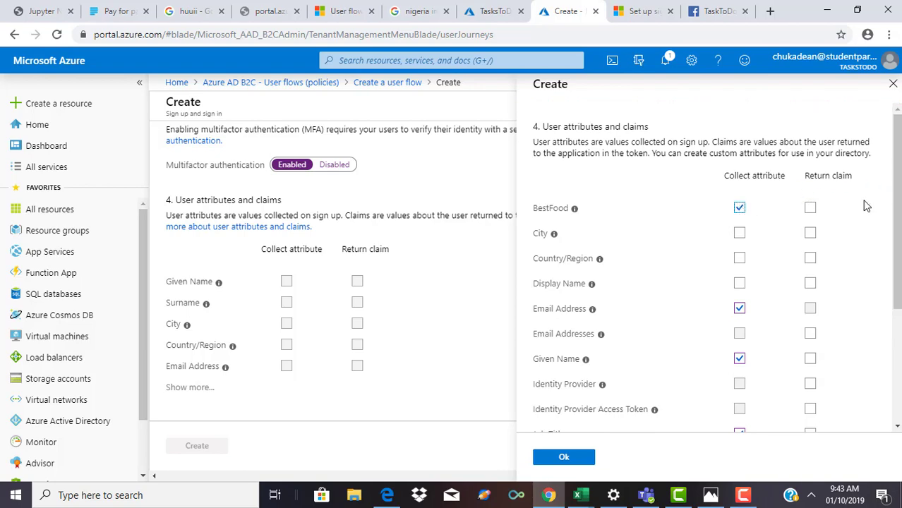
mouse_move(898, 226)
left_mouse_down()
mouse_move(898, 240)
mouse_move(898, 226)
left_mouse_up()
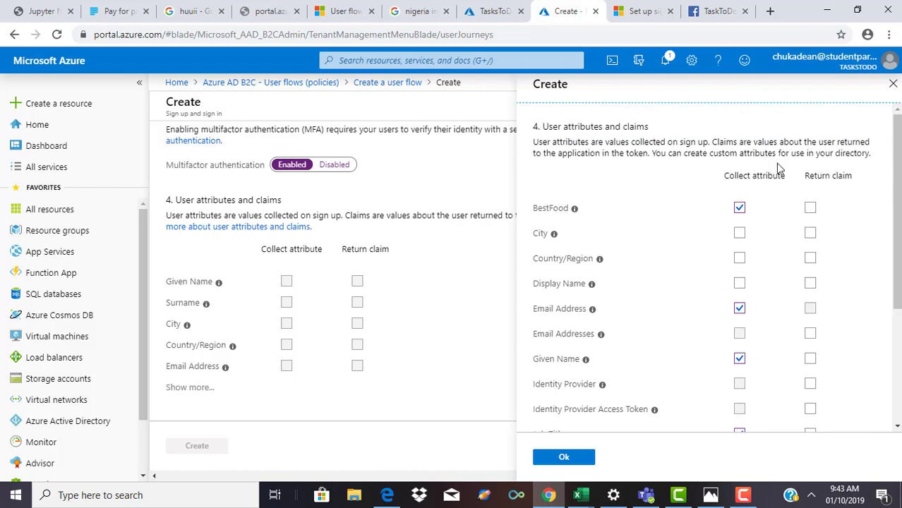
left_click_drag(897, 212, 893, 279)
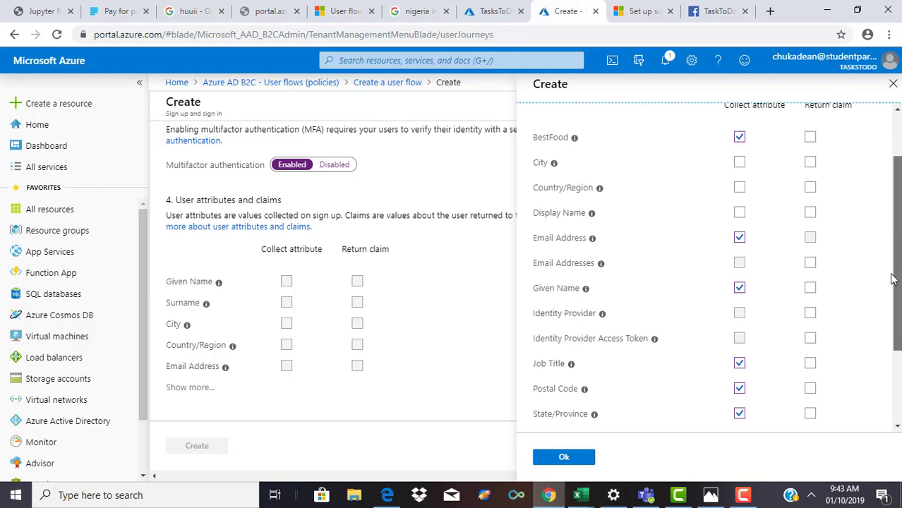
Step: Return Email Addresses, Given Name and BestFood as token claims and confirm with Ok
left_click(811, 264)
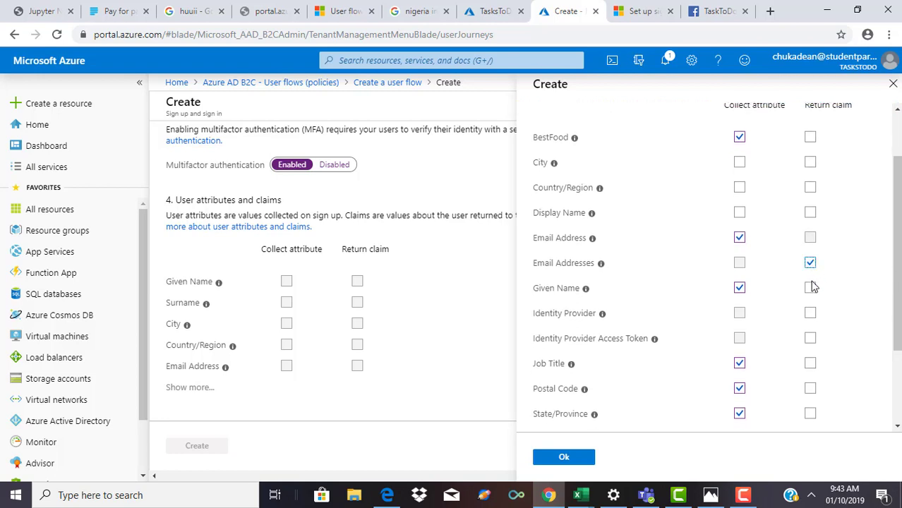
left_click(811, 288)
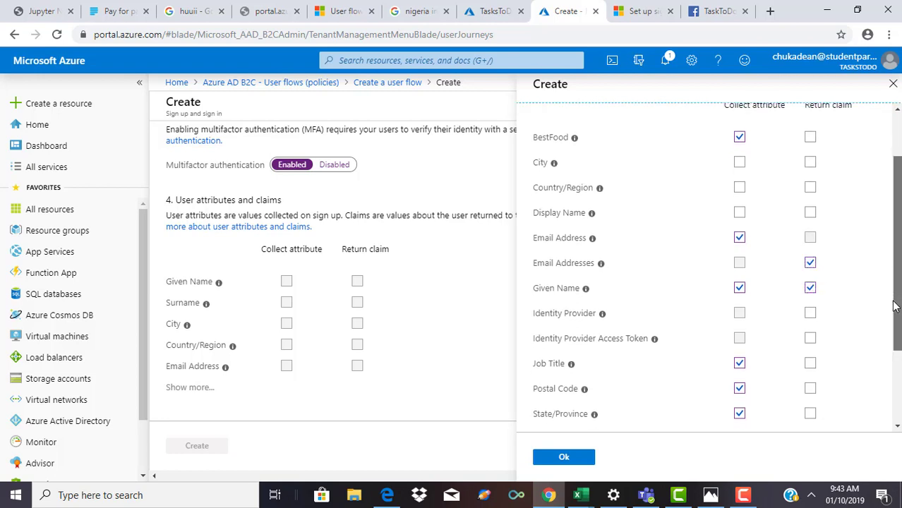
scroll(893, 305, "up", 2)
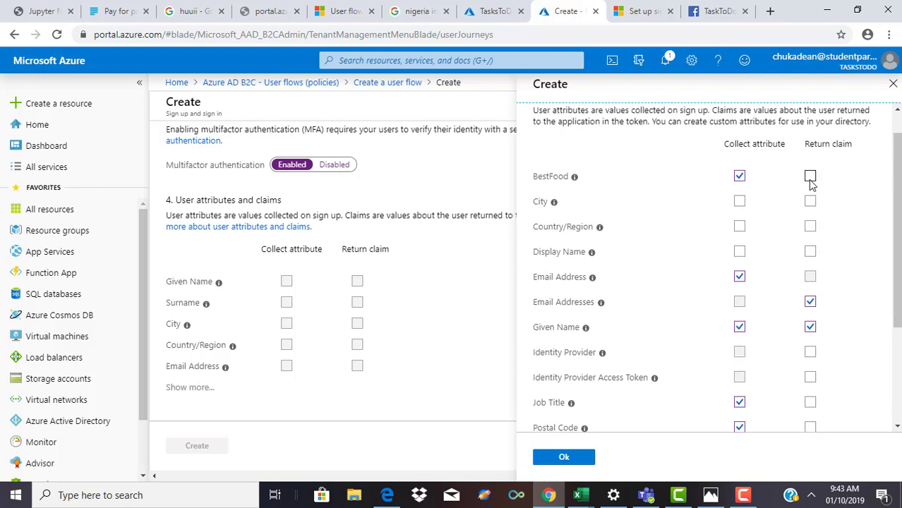
left_click(810, 177)
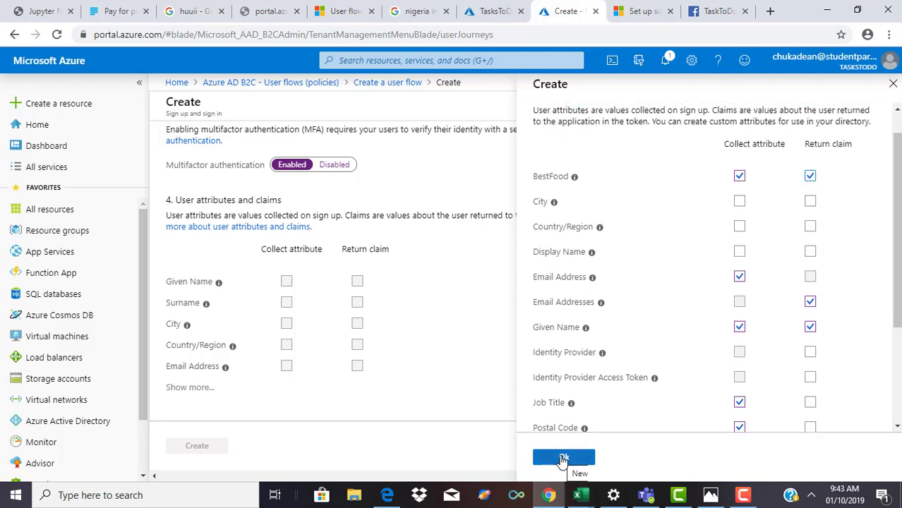
left_click(562, 458)
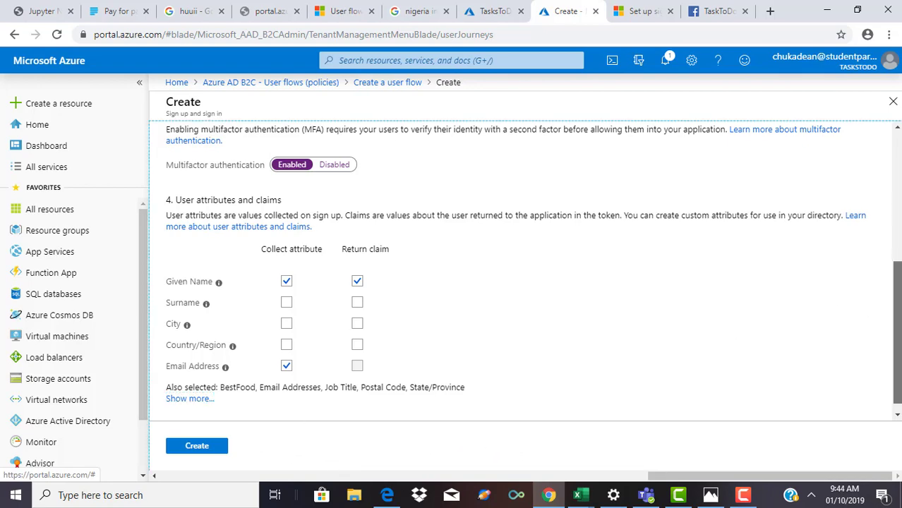
mouse_move(898, 324)
left_mouse_down()
mouse_move(898, 190)
mouse_move(898, 335)
left_mouse_up()
Step: Create the SignUpIn flow, then start a new Password reset user flow
left_click(208, 451)
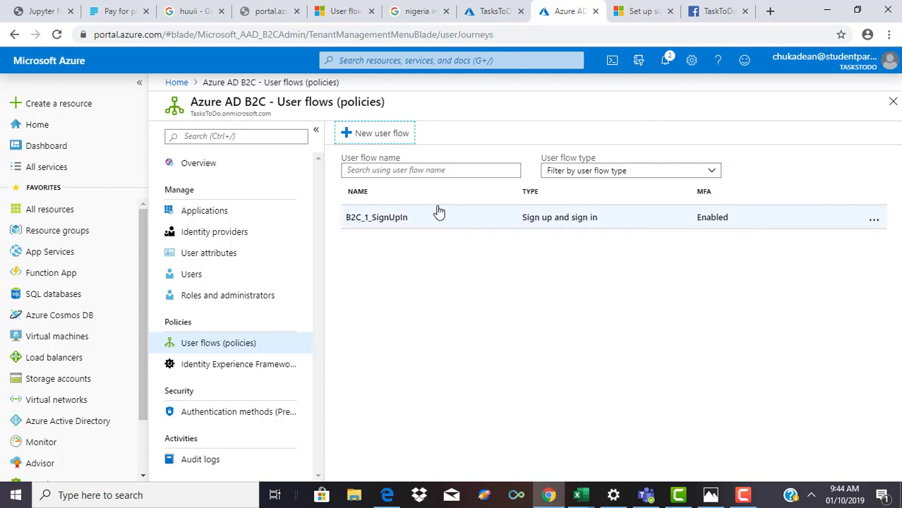
left_click(378, 138)
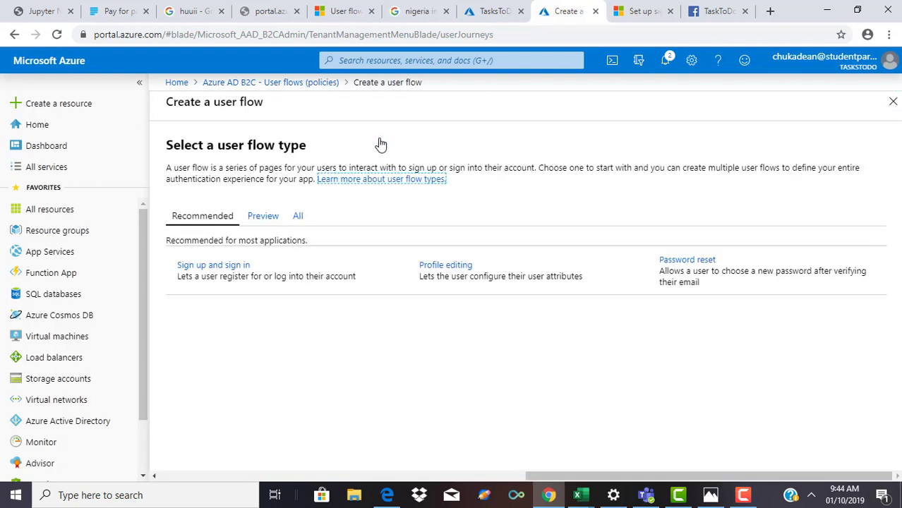
left_click(701, 267)
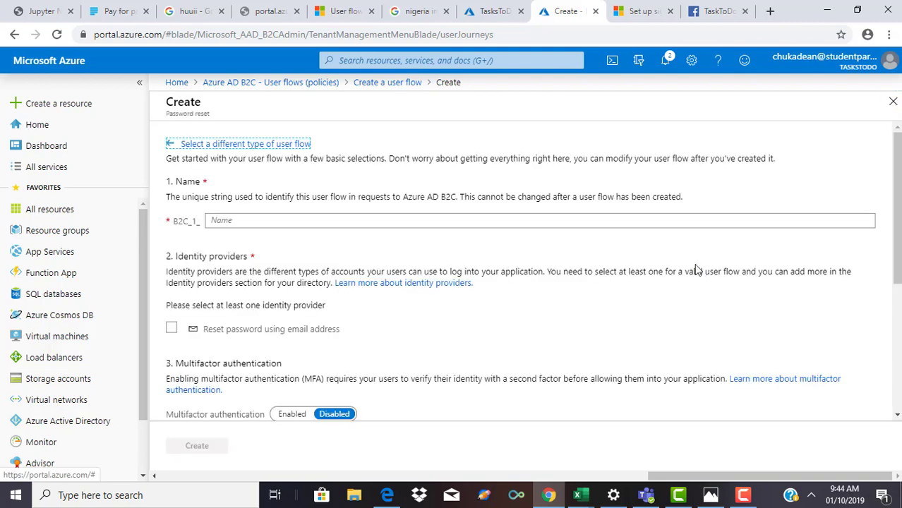
Step: Name the flow PasswordReset, allow reset using email address, and enable multifactor authentication
left_click(580, 223)
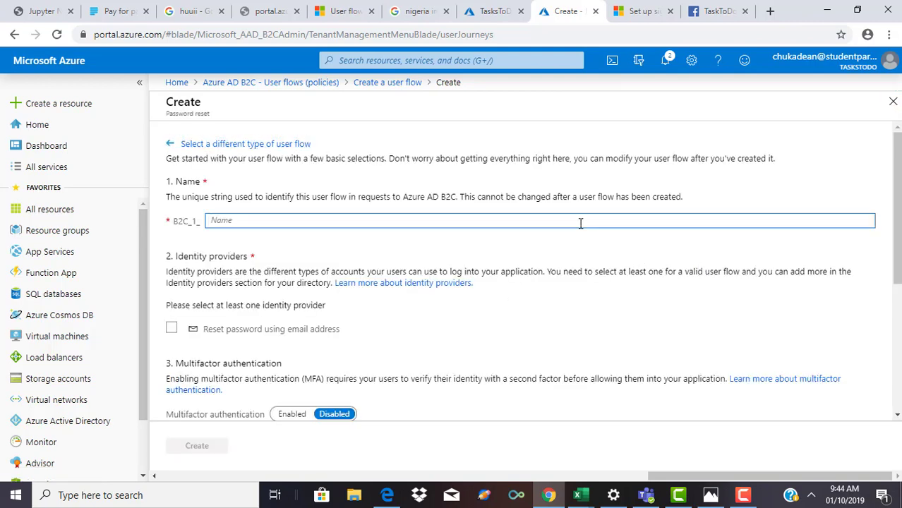
type("PasswordReset")
left_click(171, 329)
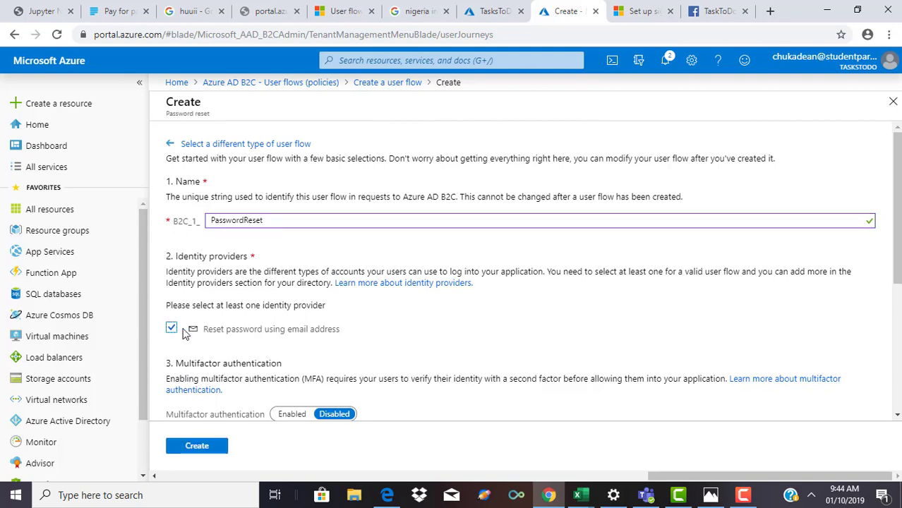
left_click_drag(898, 260, 898, 340)
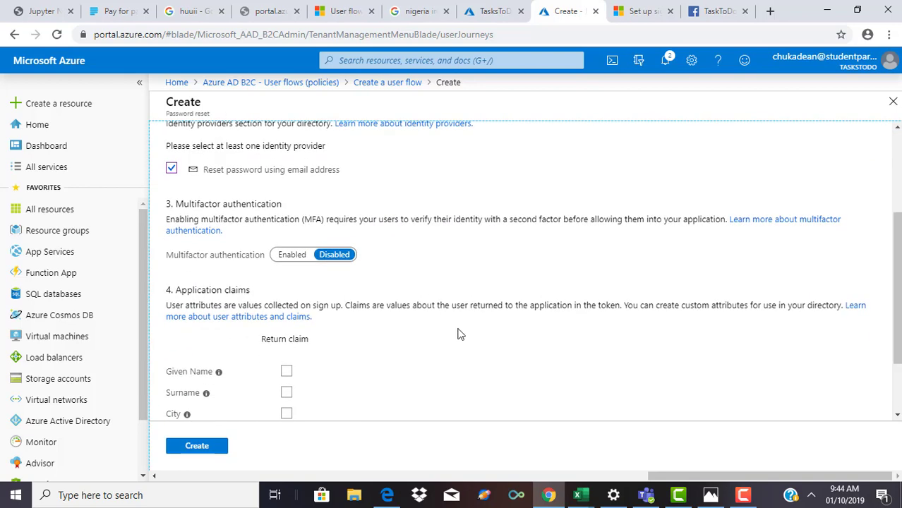
left_click(292, 256)
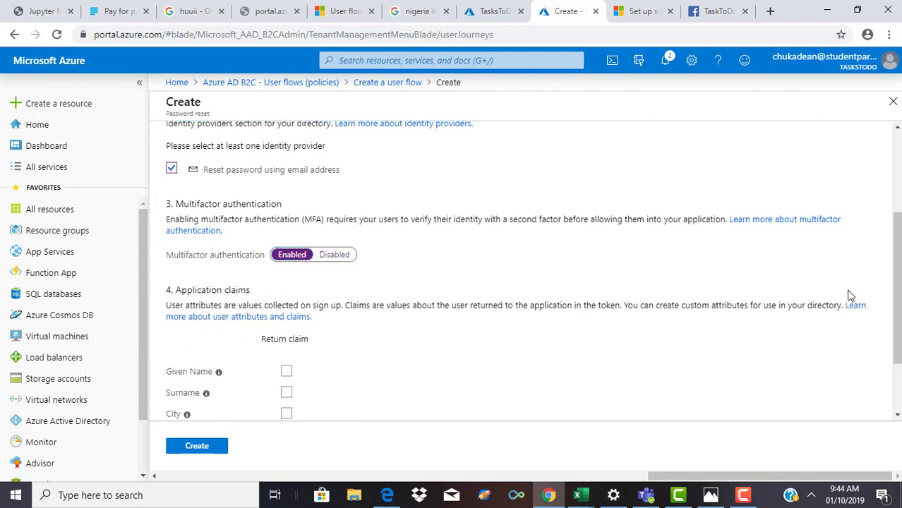
Step: Return Given Name and Display Name as token claims and create the flow
scroll(565, 331, "down", 2)
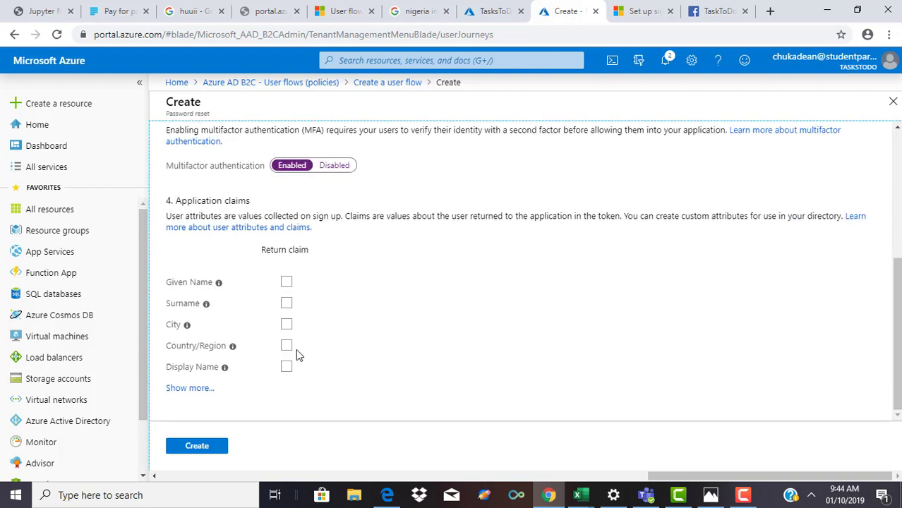
left_click(286, 304)
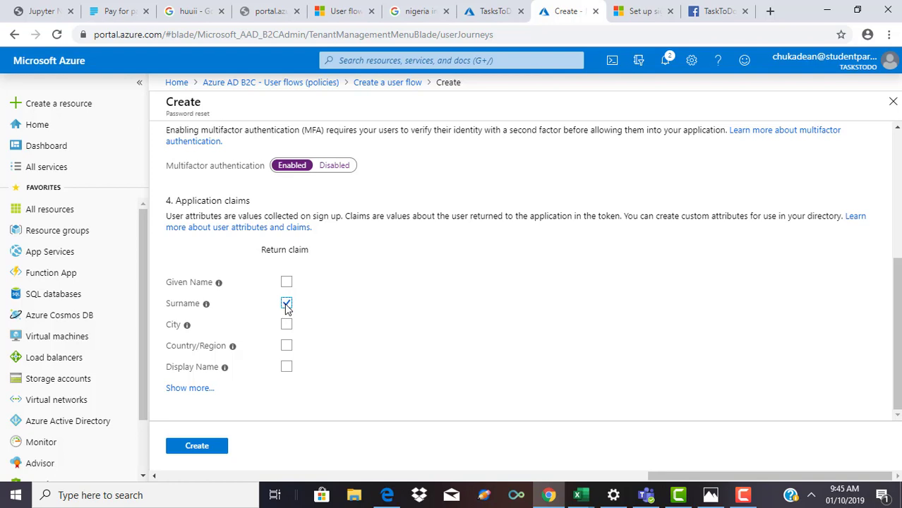
left_click(286, 368)
left_click(286, 302)
left_click(286, 283)
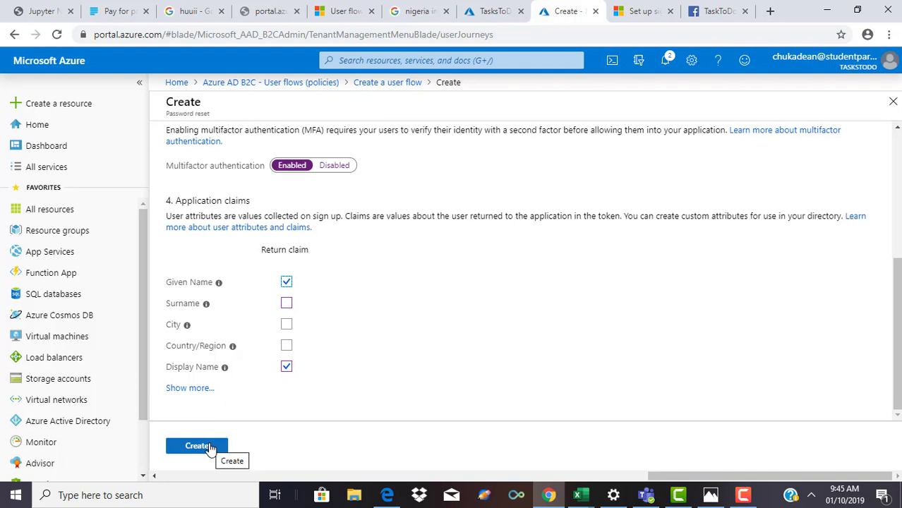
left_click(211, 448)
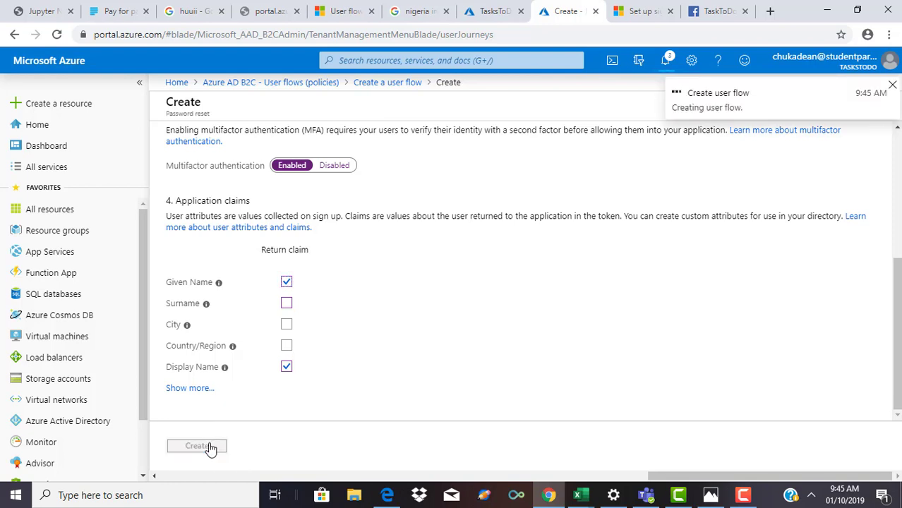